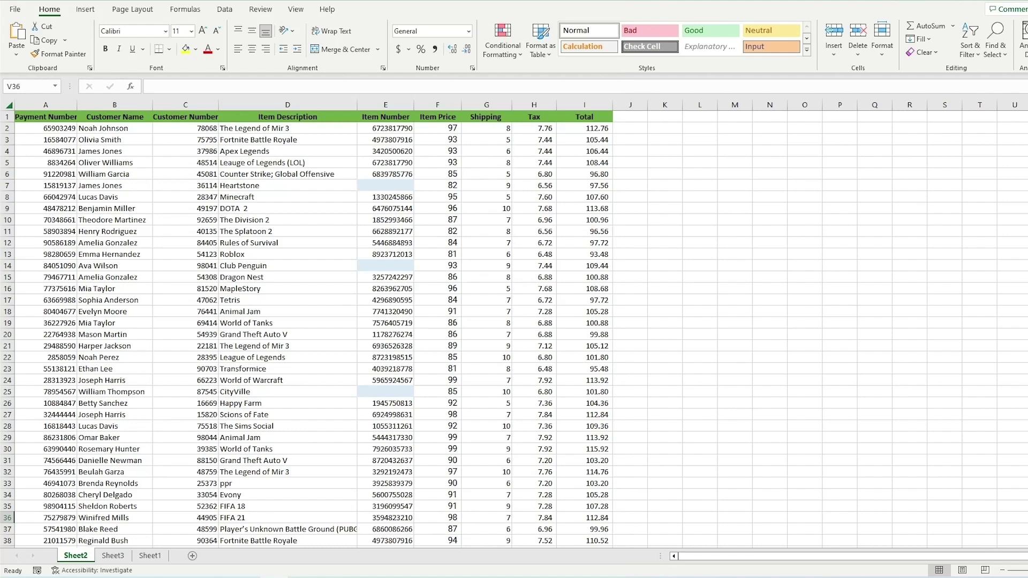
Select the Counter Strike, Heartstone and Minecraft cells, then B9, then Rules of Survival in D12
{"action": "left_click", "coordinate": [269, 176]}
{"action": "left_click", "coordinate": [271, 186]}
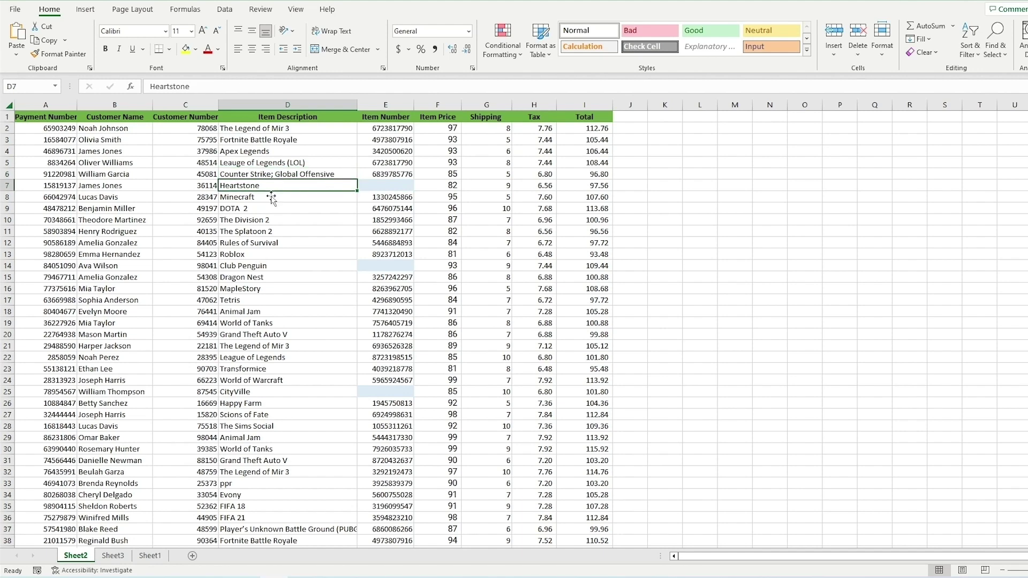
{"action": "left_click", "coordinate": [268, 199]}
{"action": "left_click", "coordinate": [176, 199]}
{"action": "left_click", "coordinate": [133, 208]}
{"action": "left_click", "coordinate": [260, 248]}
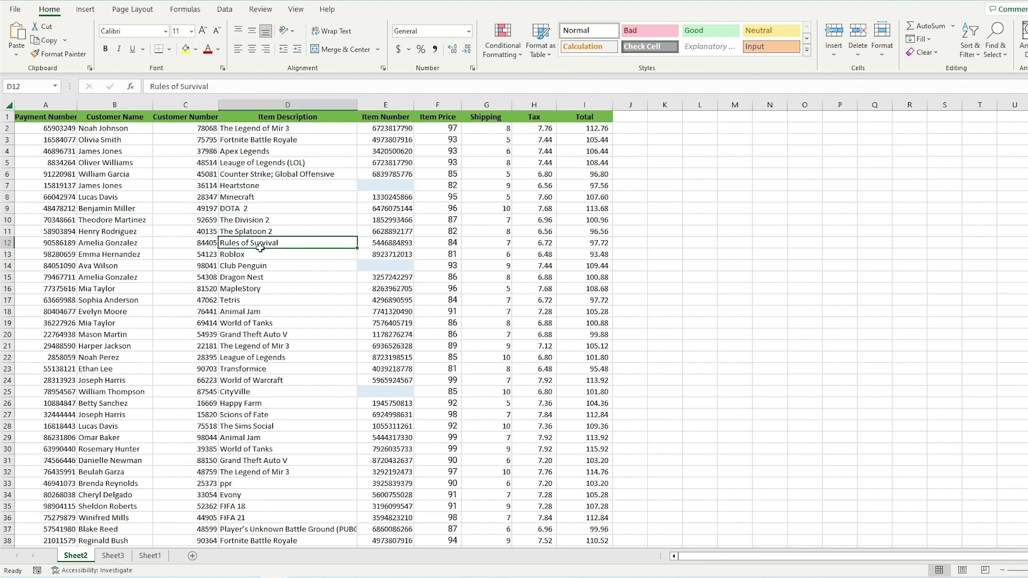
Step left, right, up and down with the arrow keys, then jump toward row 11's end
{"action": "key", "text": "Left"}
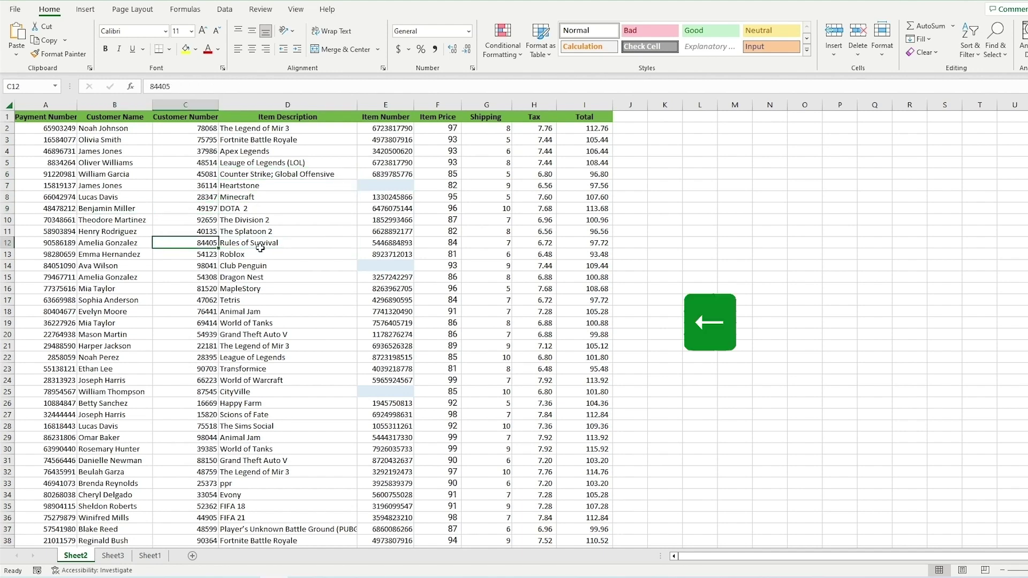
{"action": "key", "text": "Left"}
{"action": "key", "text": "Right"}
{"action": "key", "text": "Right"}
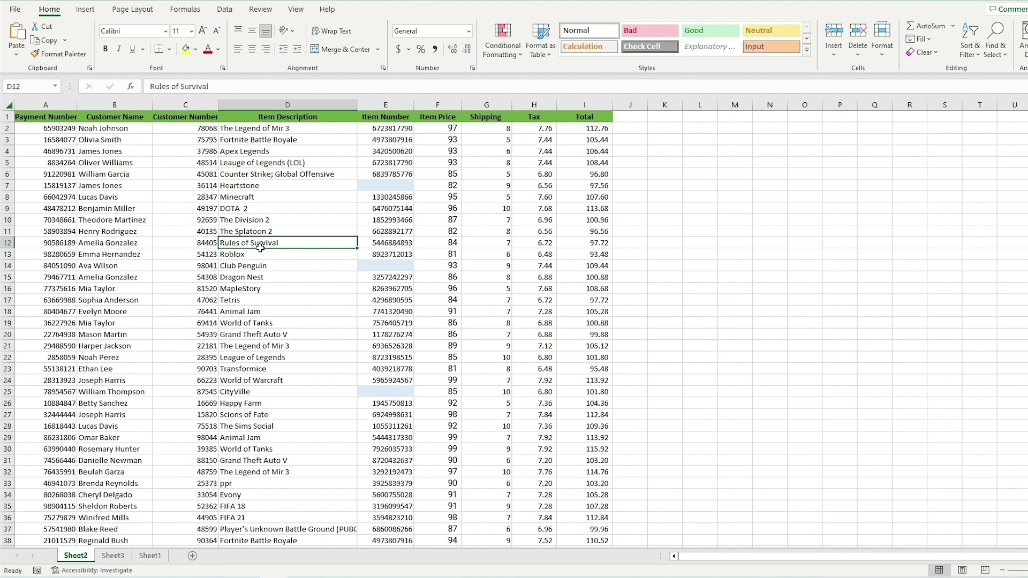
{"action": "key", "text": "Down"}
{"action": "key", "text": "Down"}
{"action": "key", "text": "Up"}
{"action": "key", "text": "Up"}
{"action": "key", "text": "Up"}
{"action": "key", "text": "Up"}
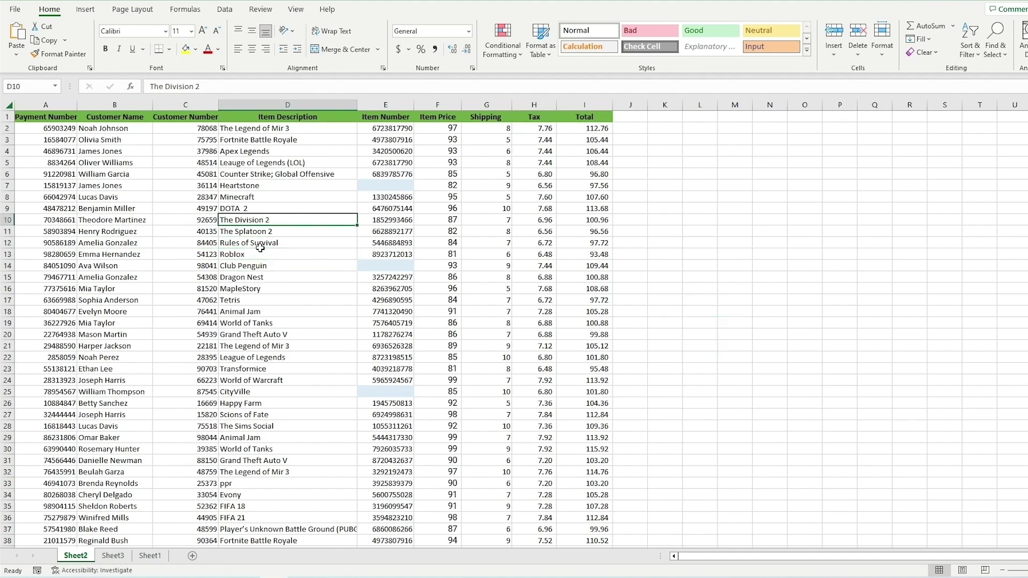
{"action": "key", "text": "Down"}
{"action": "key", "text": "ctrl"}
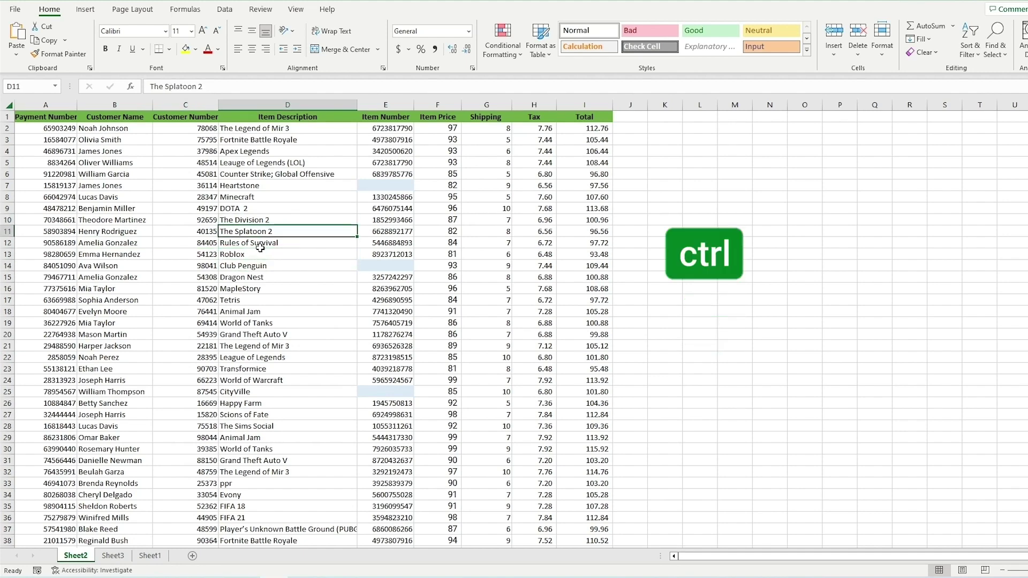
{"action": "key", "text": "ctrl+Right"}
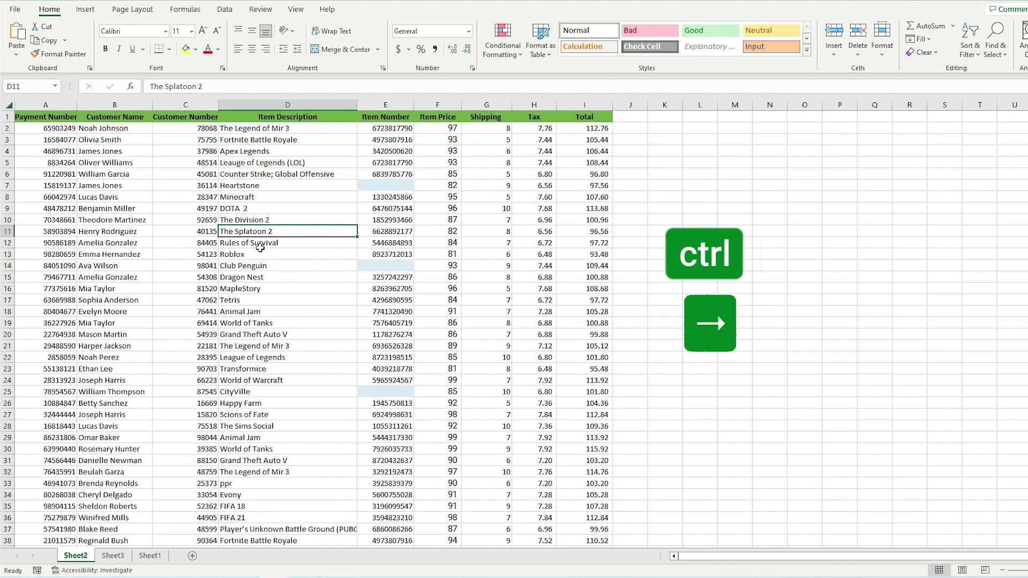
Jump with Ctrl+arrows to the Total column, the I1 header, row 138 and back to the top
{"action": "key", "text": "ctrl+Right"}
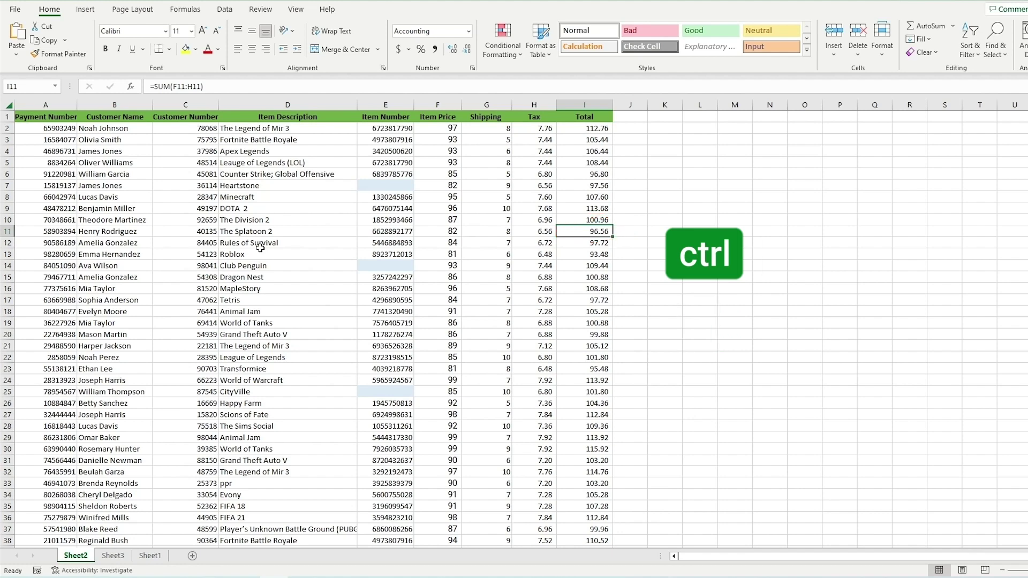
{"action": "key", "text": "shift"}
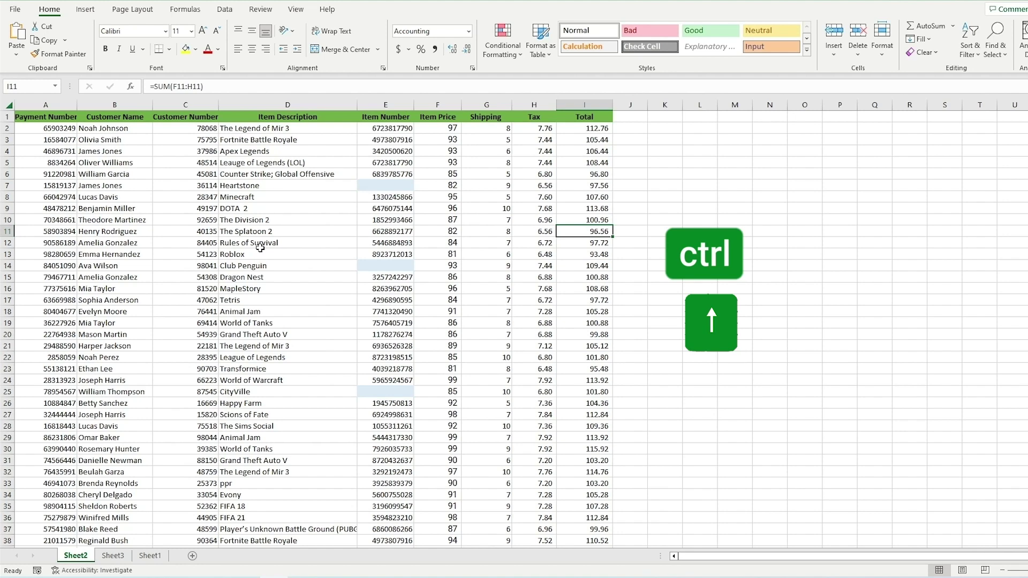
{"action": "key", "text": "ctrl+Up"}
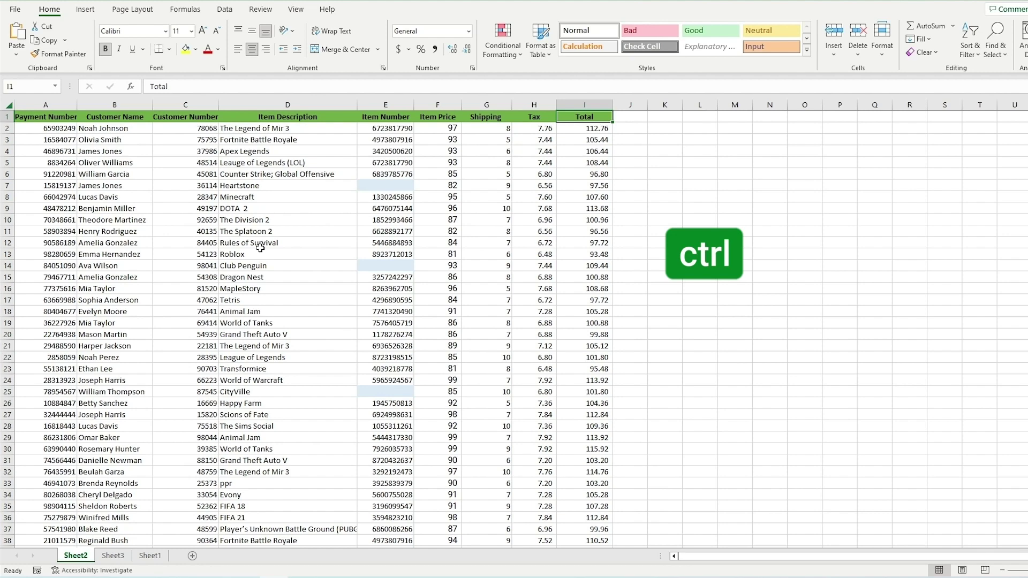
{"action": "key", "text": "ctrl+Left"}
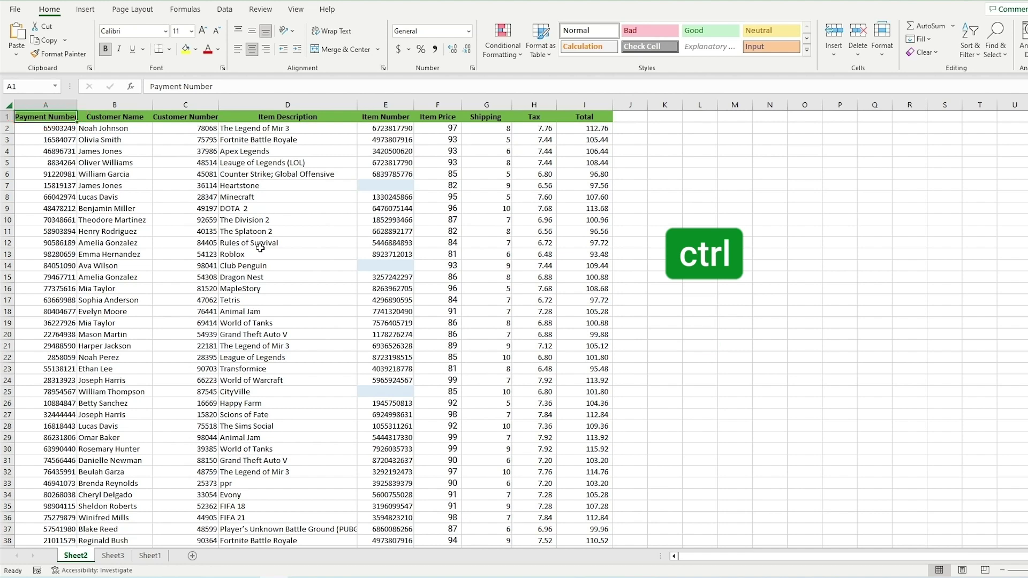
{"action": "key", "text": "ctrl+Down"}
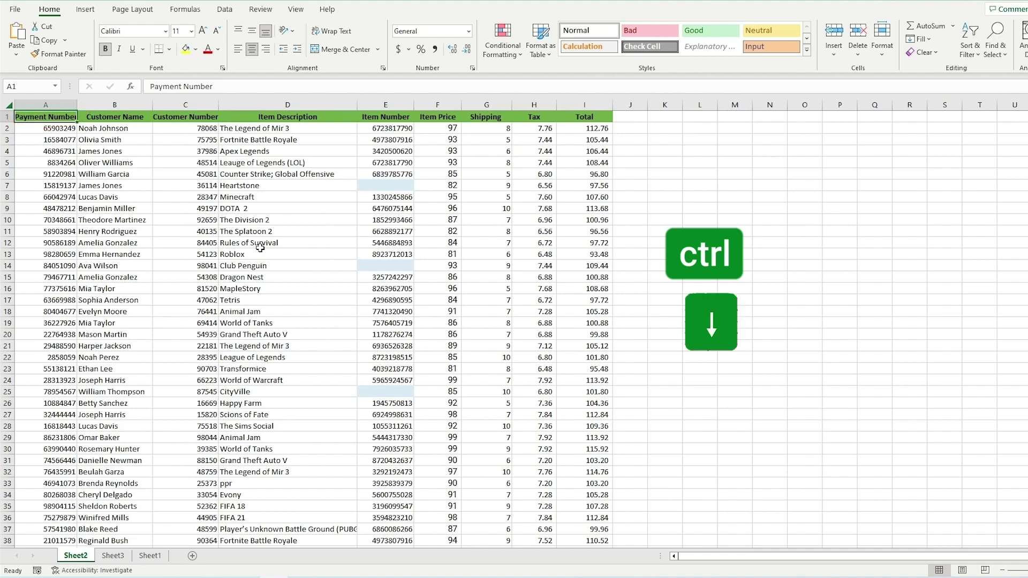
{"action": "key", "text": "ctrl+Down"}
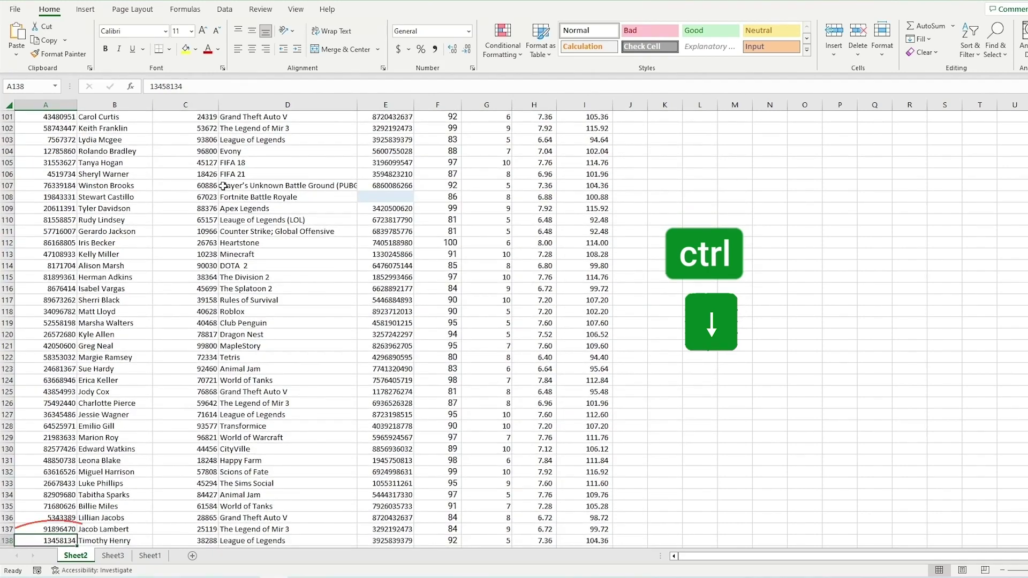
{"action": "key", "text": "ctrl+Up"}
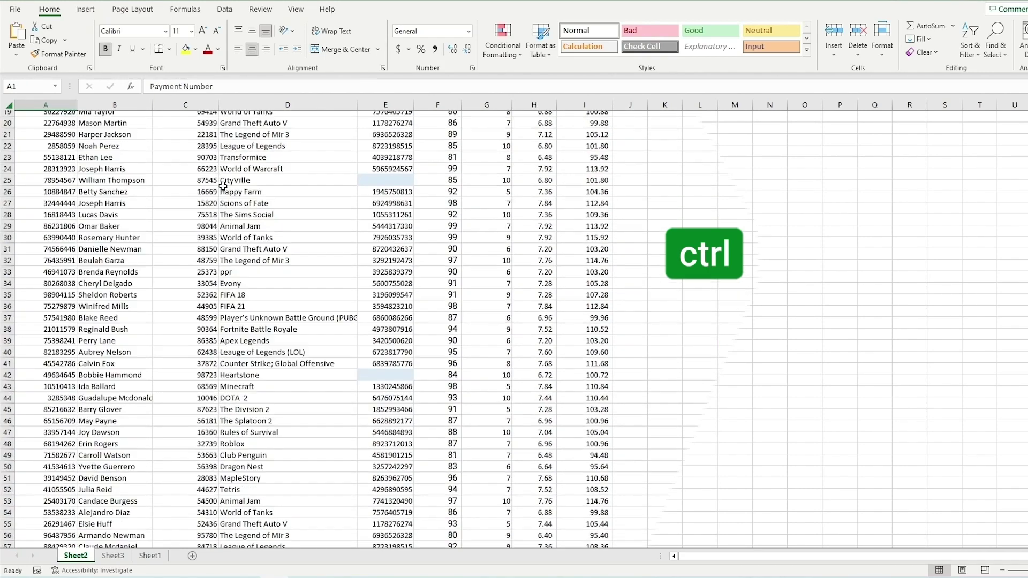
Jump down through the blank Item Number cells in column E, then return to A2
{"action": "left_click", "coordinate": [389, 117]}
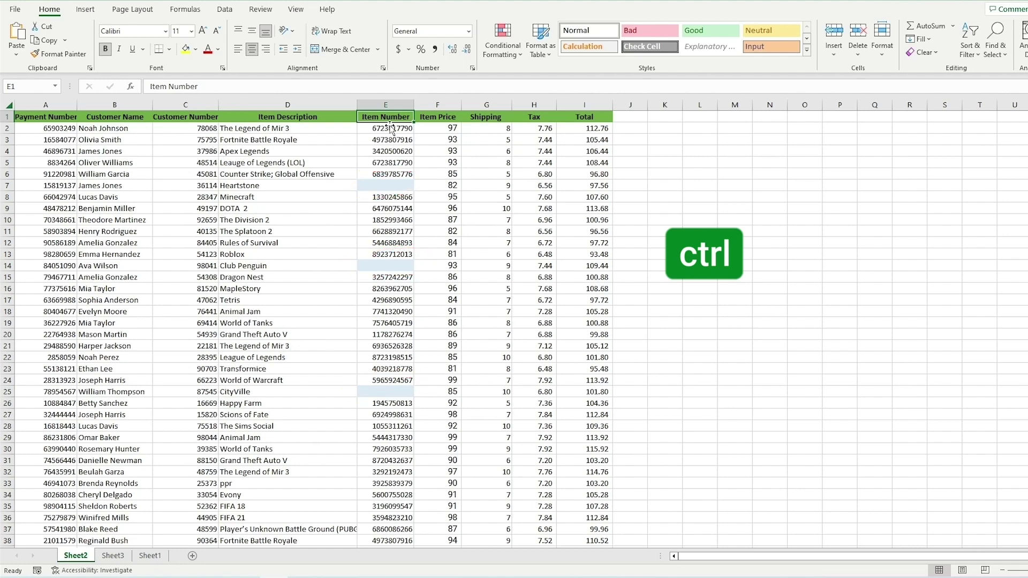
{"action": "key", "text": "ctrl+Down"}
{"action": "key", "text": "ctrl+Down"}
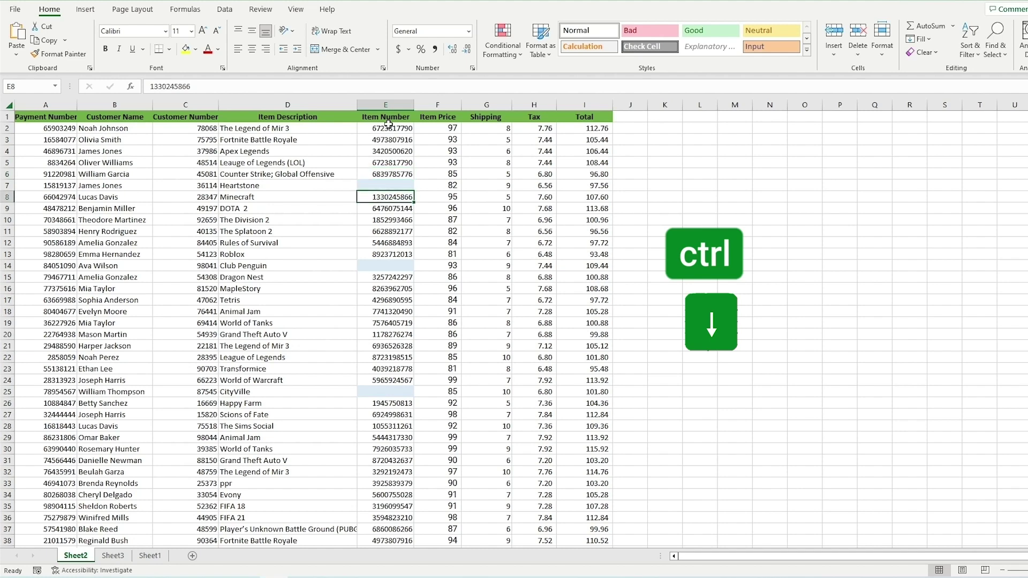
{"action": "key", "text": "ctrl+Down"}
{"action": "key", "text": "ctrl+Down"}
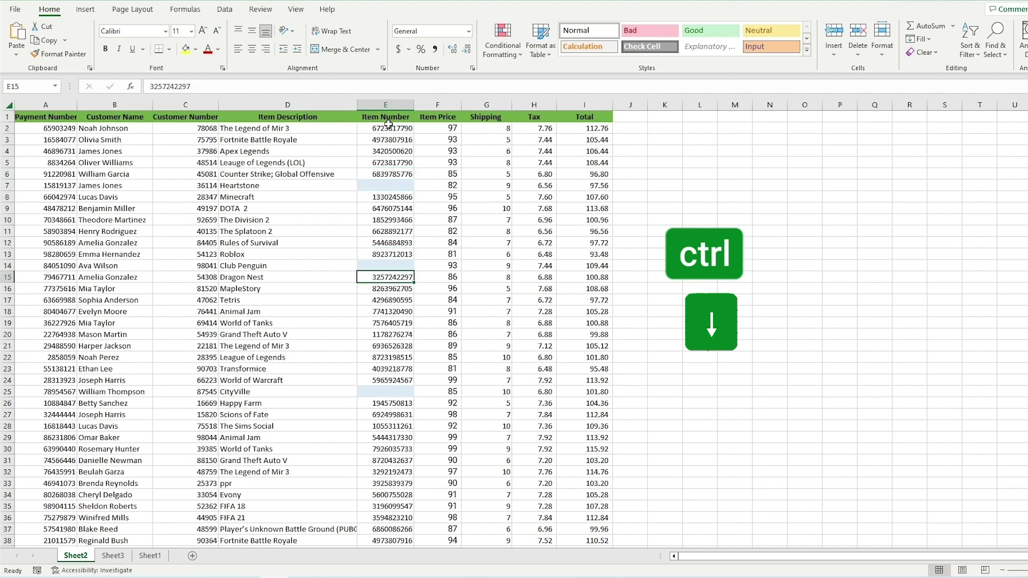
{"action": "key", "text": "ctrl+Down"}
{"action": "key", "text": "ctrl+Down"}
{"action": "key", "text": "ctrl+Home"}
{"action": "left_click", "coordinate": [57, 131]}
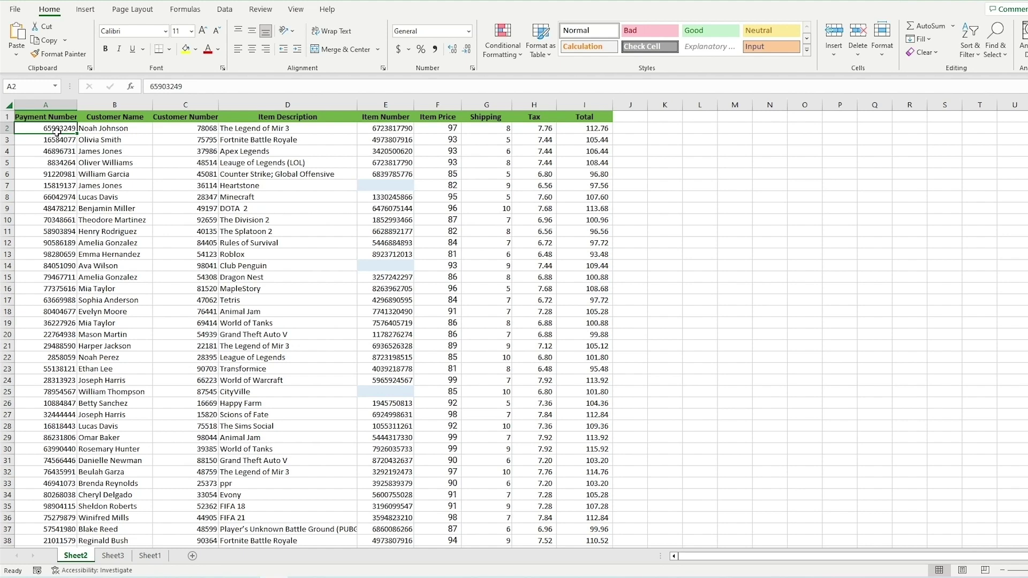
Extend the selection from row 2 across to the Total column and down to row 11
{"action": "key", "text": "shift"}
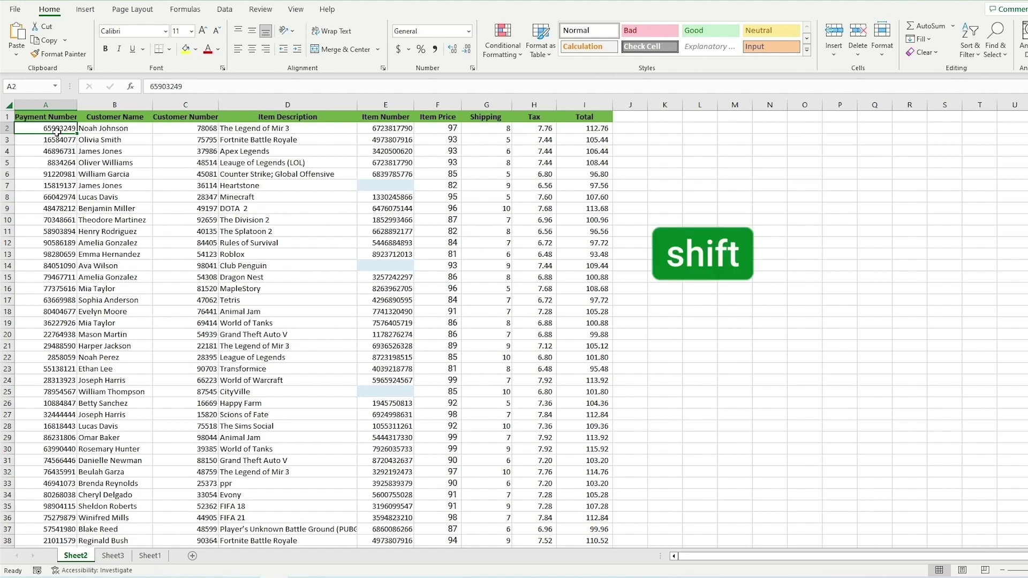
{"action": "key", "text": "shift+Right"}
{"action": "key", "text": "shift+Right"}
{"action": "key", "text": "shift+Right"}
{"action": "key", "text": "shift+Right"}
{"action": "key", "text": "shift+Right"}
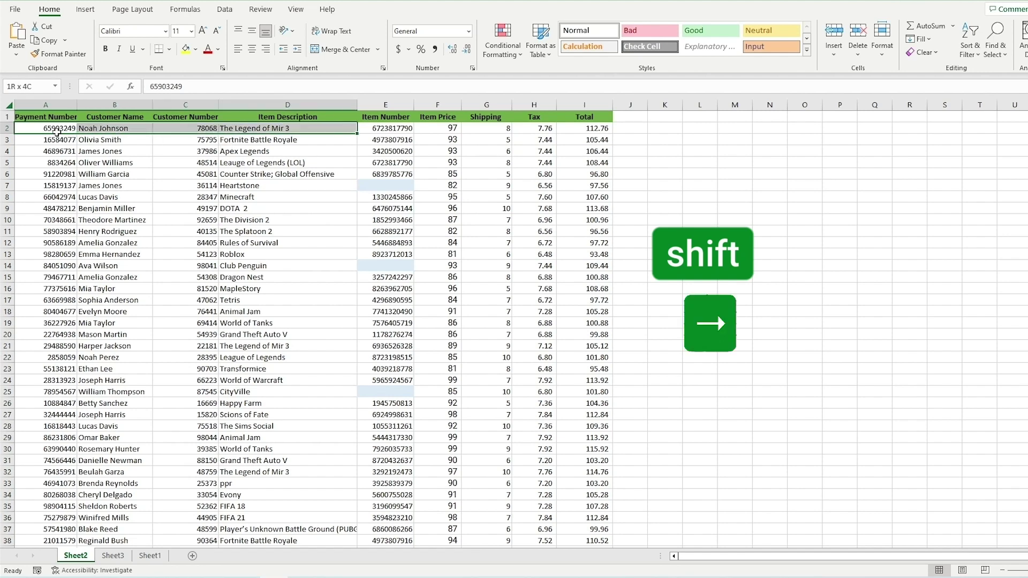
{"action": "key", "text": "shift+Right"}
{"action": "key", "text": "shift+Right"}
{"action": "key", "text": "shift+Right"}
{"action": "key", "text": "shift+Down"}
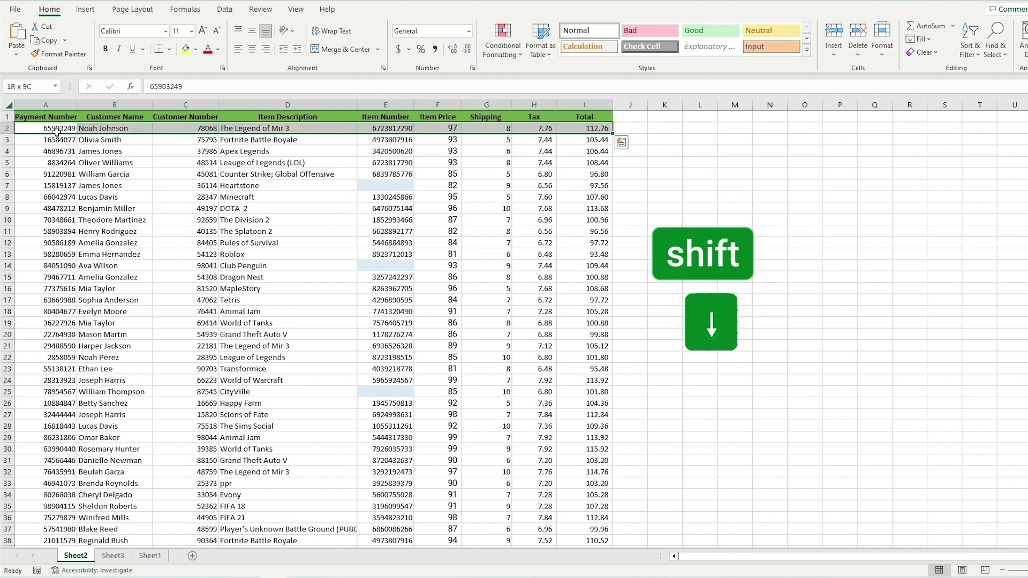
{"action": "key", "text": "shift+Down"}
{"action": "key", "text": "shift+Down"}
{"action": "key", "text": "shift+Down"}
{"action": "key", "text": "shift+Down"}
{"action": "key", "text": "shift+Down"}
{"action": "key", "text": "shift+Down"}
{"action": "key", "text": "shift+Down"}
{"action": "key", "text": "shift+Down"}
{"action": "key", "text": "shift+Down"}
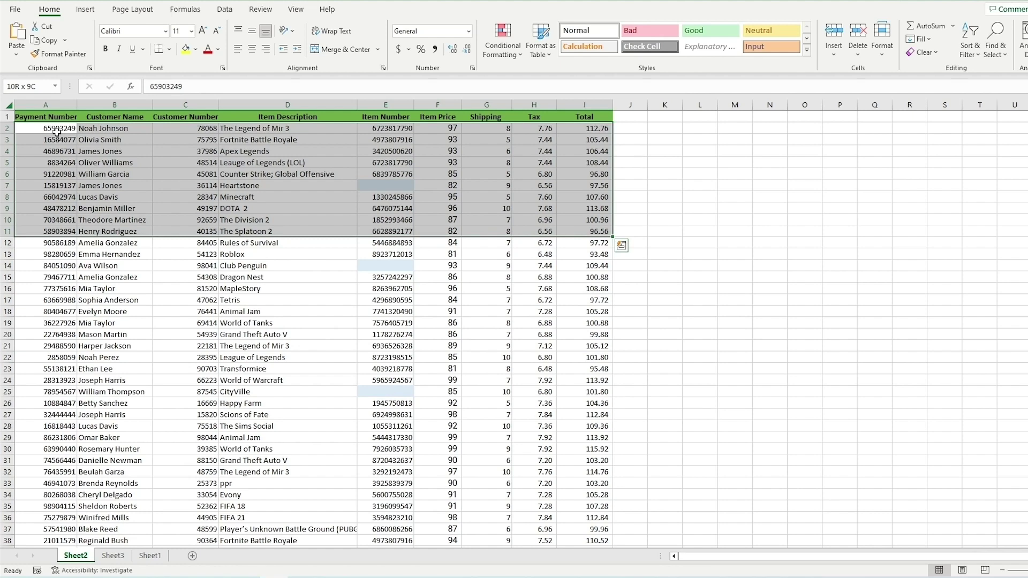
Select from Minecraft in D8 to the end of row 8 and down to row 138
{"action": "left_click", "coordinate": [225, 199]}
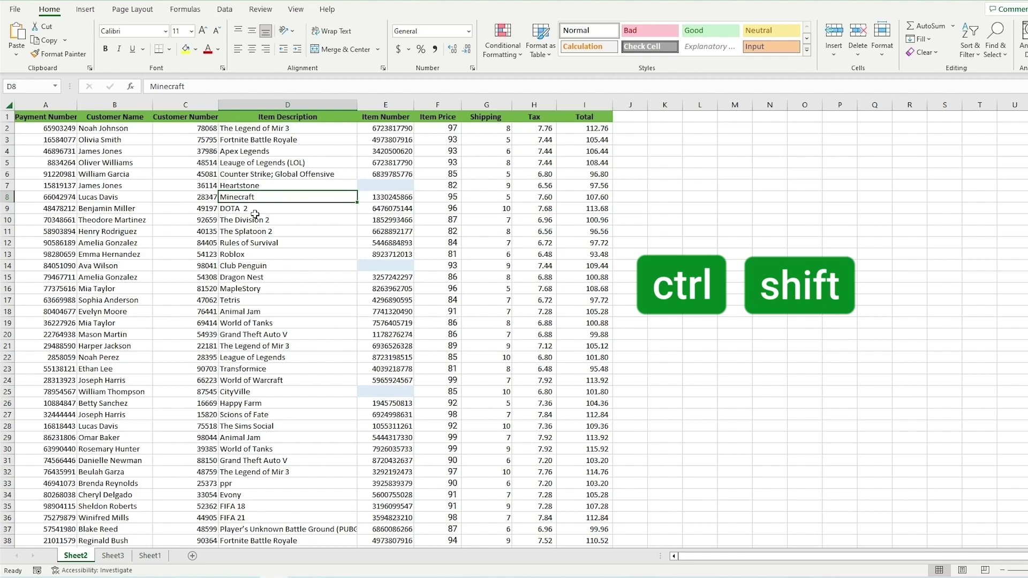
{"action": "key", "text": "ctrl+shift+Right"}
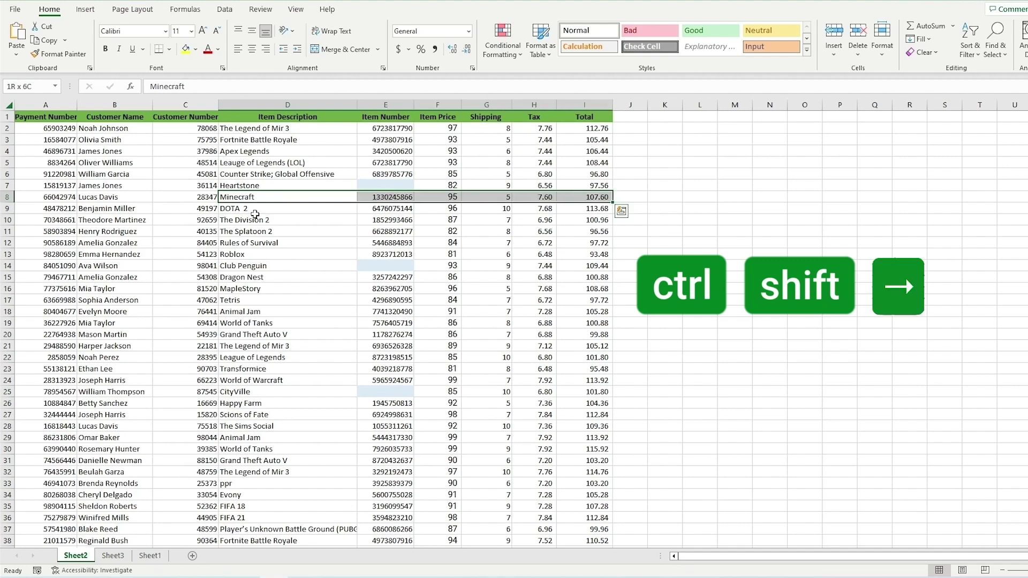
{"action": "key", "text": "ctrl+shift+Down"}
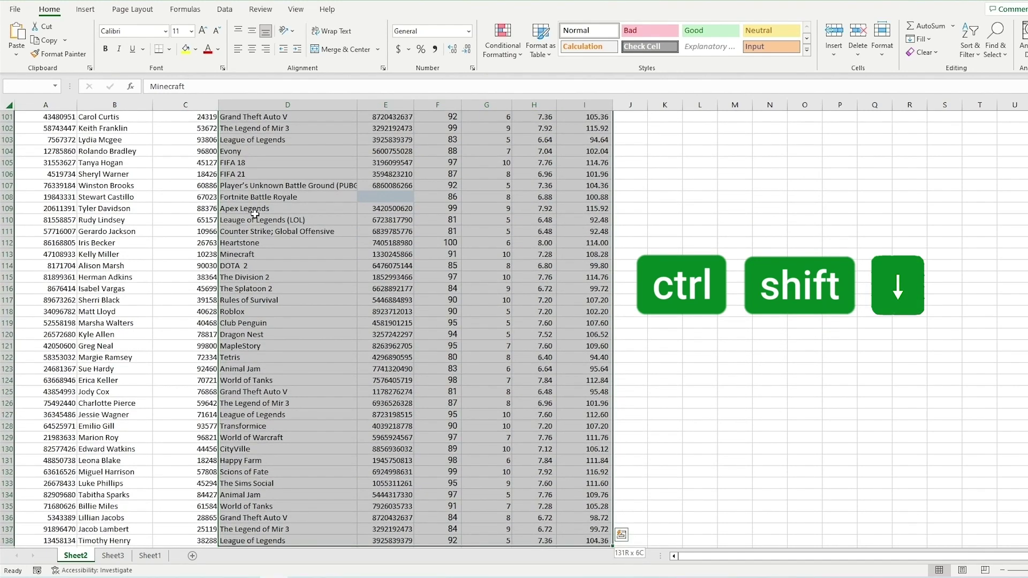
{"action": "scroll", "coordinate": [254, 214], "scroll_direction": "up", "scroll_amount": 20}
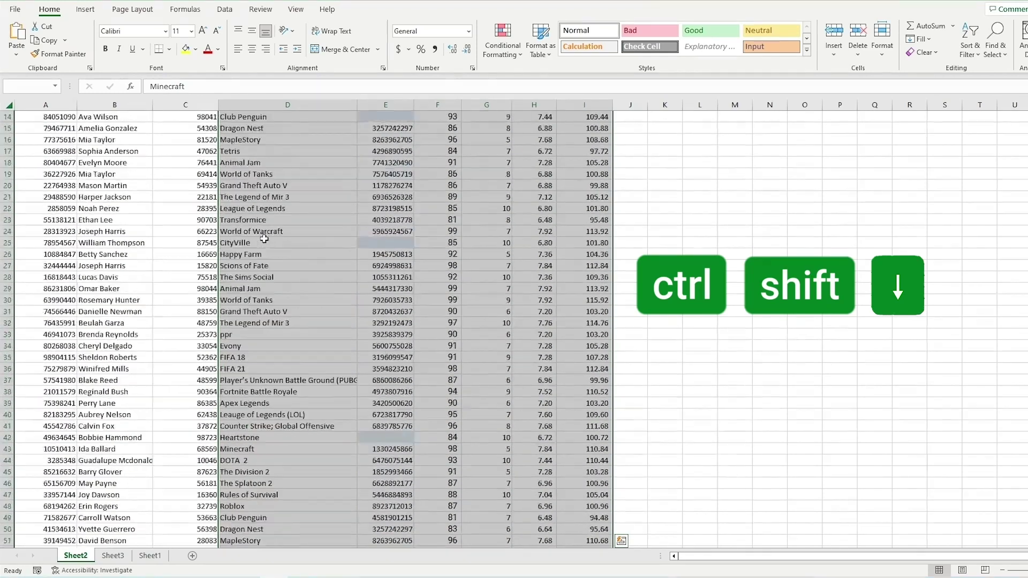
Extend a column E selection from E6 down past the blank Item Number cells
{"action": "left_click", "coordinate": [387, 176]}
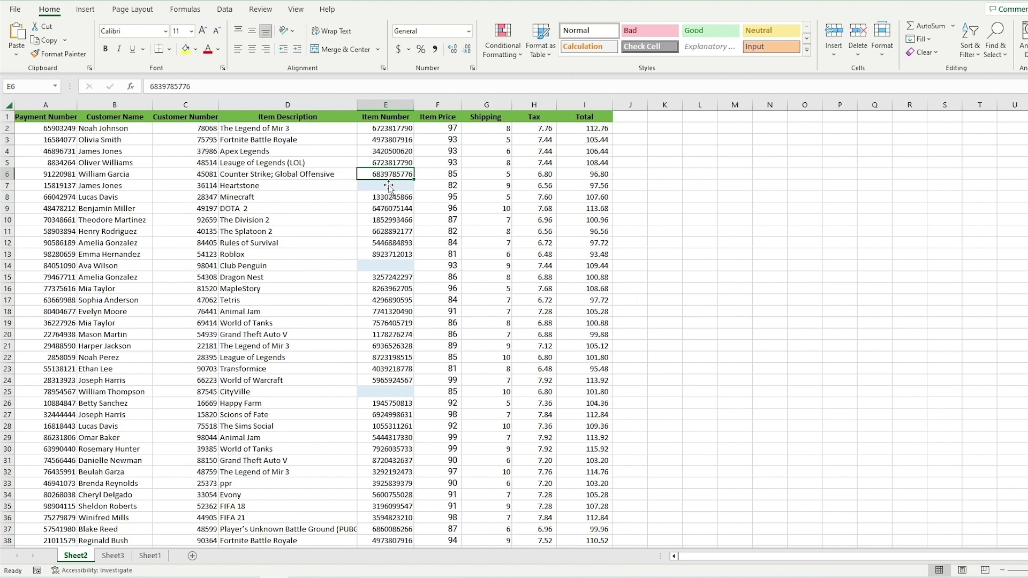
{"action": "key", "text": "ctrl+shift+Down"}
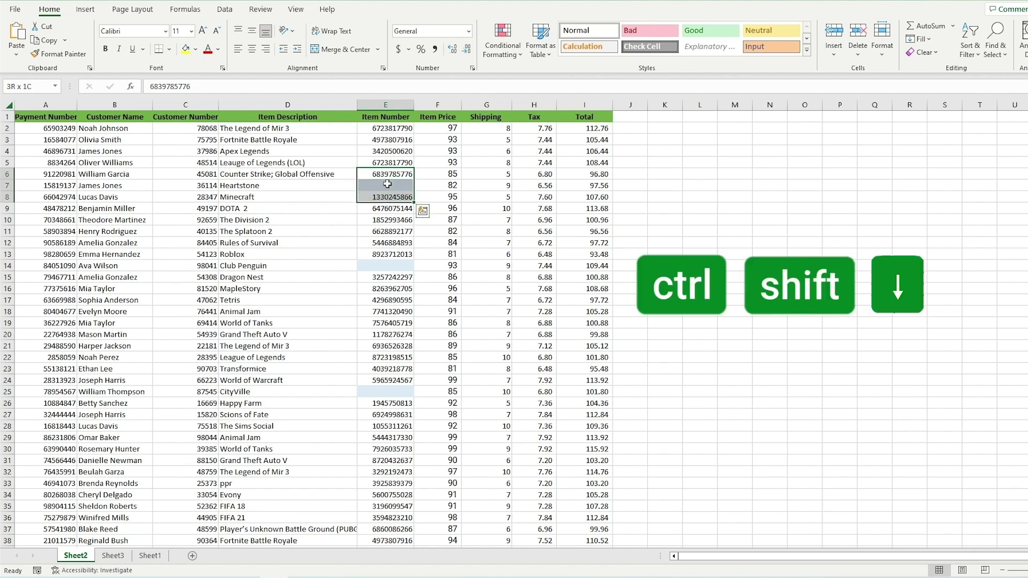
{"action": "key", "text": "ctrl+shift+Down"}
{"action": "key", "text": "ctrl+shift+Down"}
{"action": "key", "text": "ctrl+shift+Down"}
{"action": "key", "text": "ctrl+shift+Down"}
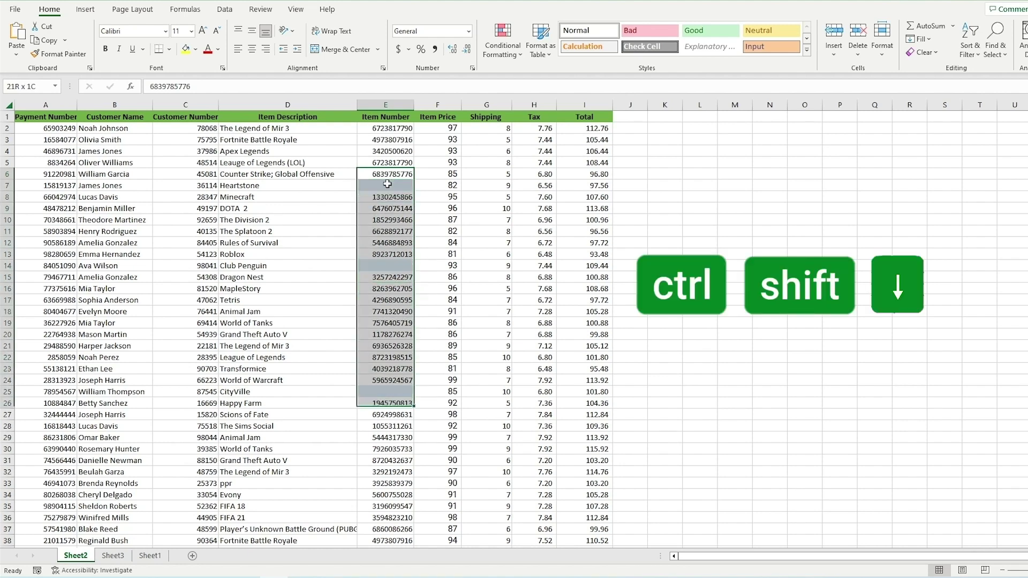
{"action": "key", "text": "ctrl+shift+Down"}
{"action": "key", "text": "ctrl+shift+Down"}
{"action": "key", "text": "ctrl+shift+Down"}
{"action": "key", "text": "ctrl+shift+Down"}
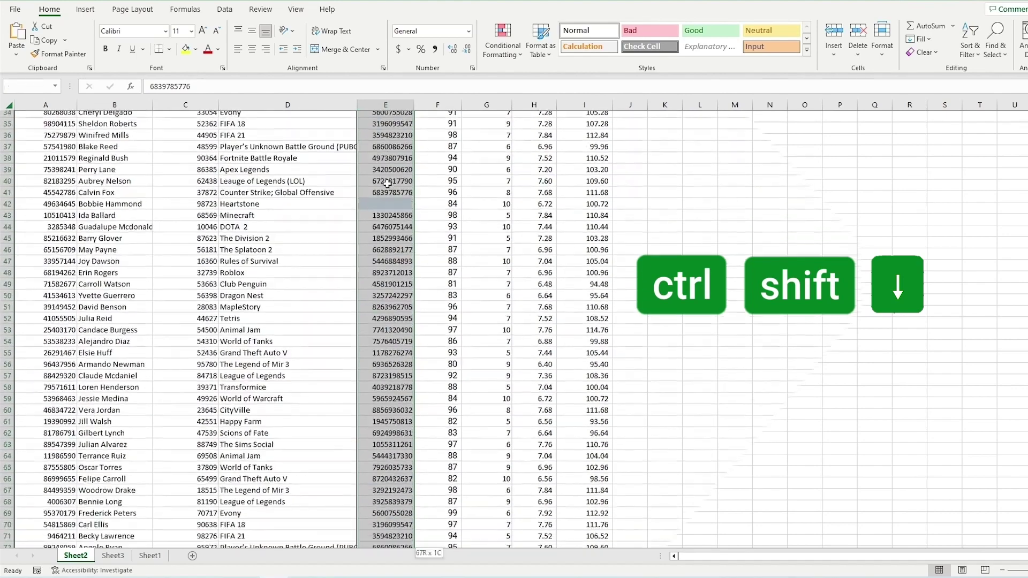
Select the whole table from A2 with Ctrl+Shift+Right and Down, then with Ctrl+A
{"action": "key", "text": "ctrl+Home"}
{"action": "left_click", "coordinate": [52, 133]}
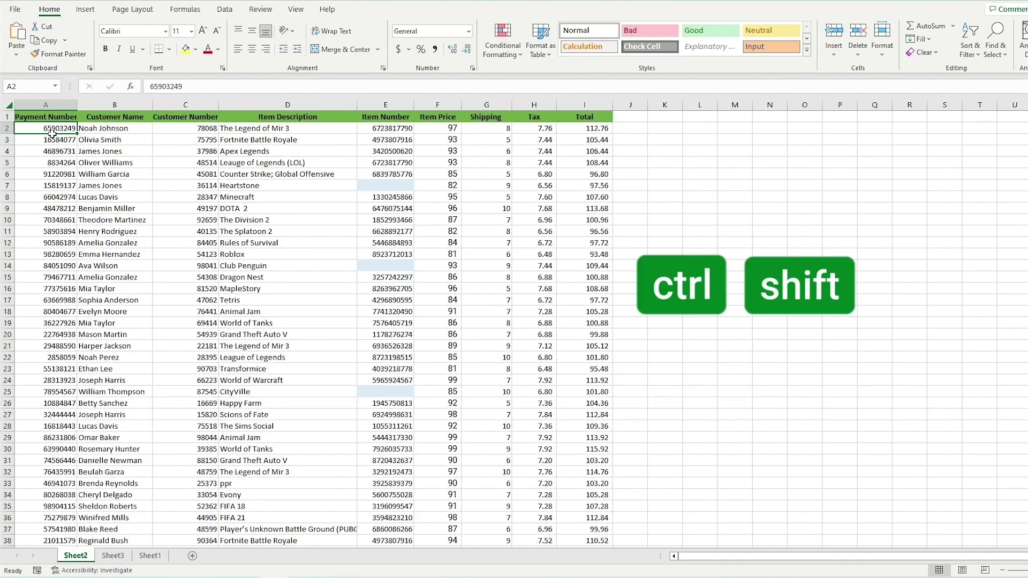
{"action": "key", "text": "ctrl+shift+Right"}
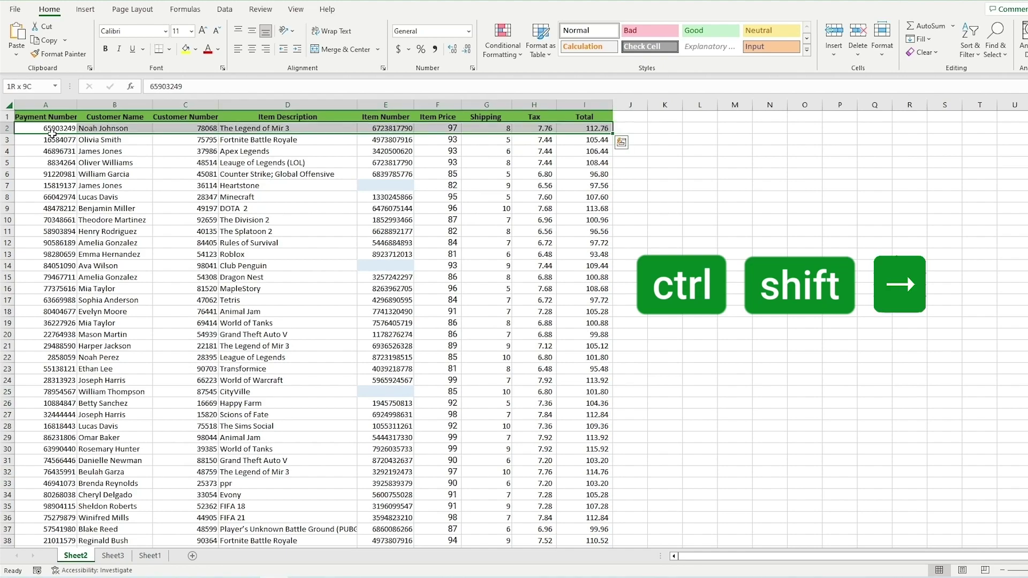
{"action": "key", "text": "ctrl+shift+Down"}
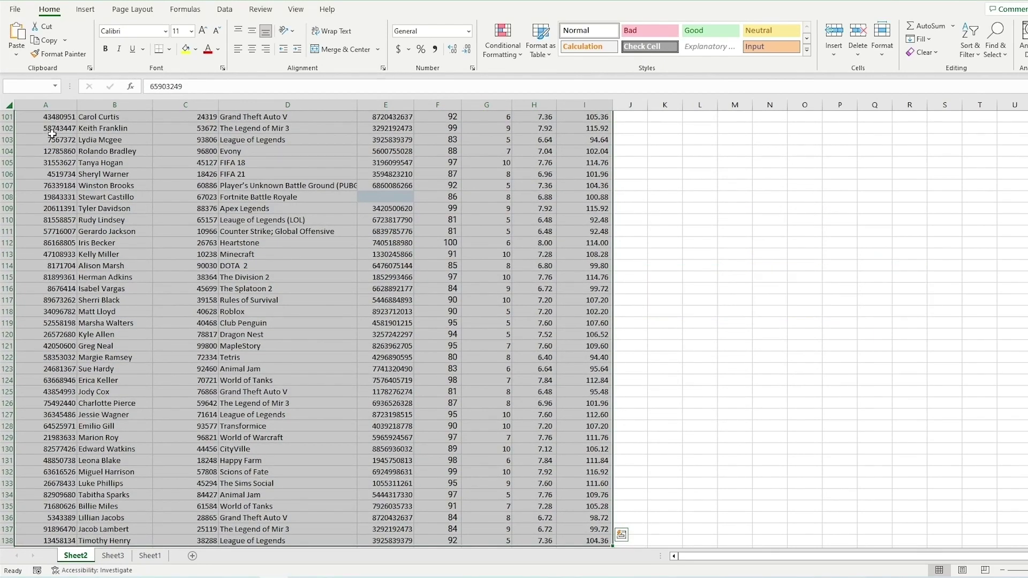
{"action": "scroll", "coordinate": [222, 334], "scroll_direction": "up", "scroll_amount": 2}
{"action": "scroll", "coordinate": [223, 335], "scroll_direction": "up", "scroll_amount": 20}
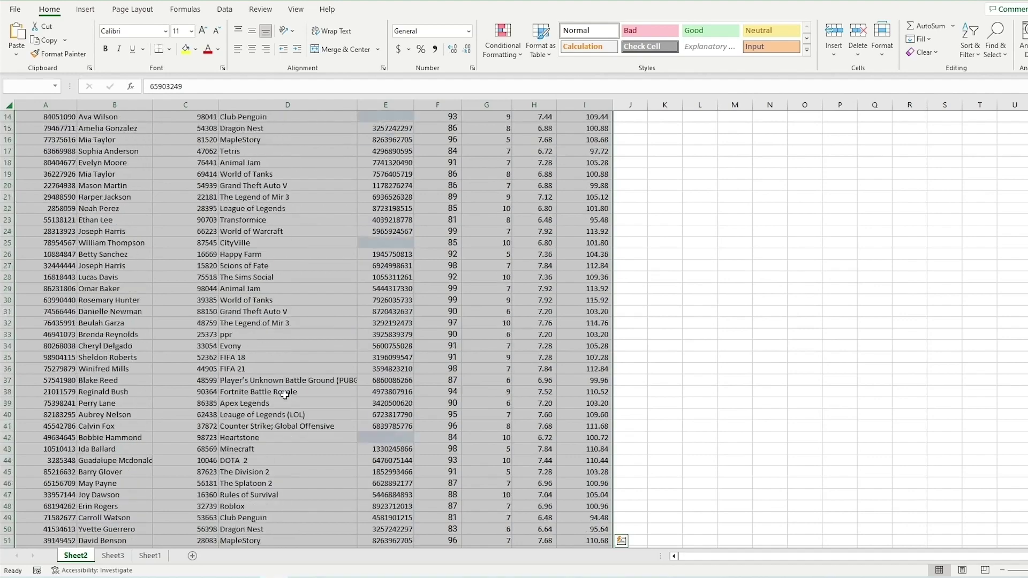
{"action": "key", "text": "ctrl+a"}
{"action": "left_click", "coordinate": [243, 220]}
{"action": "key", "text": "ctrl+a"}
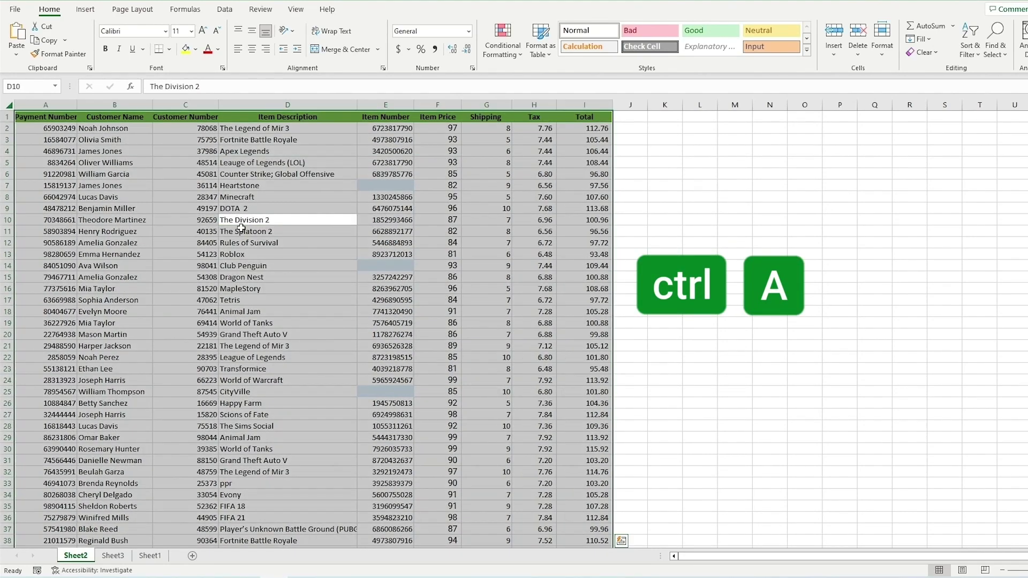
{"action": "left_click", "coordinate": [189, 323]}
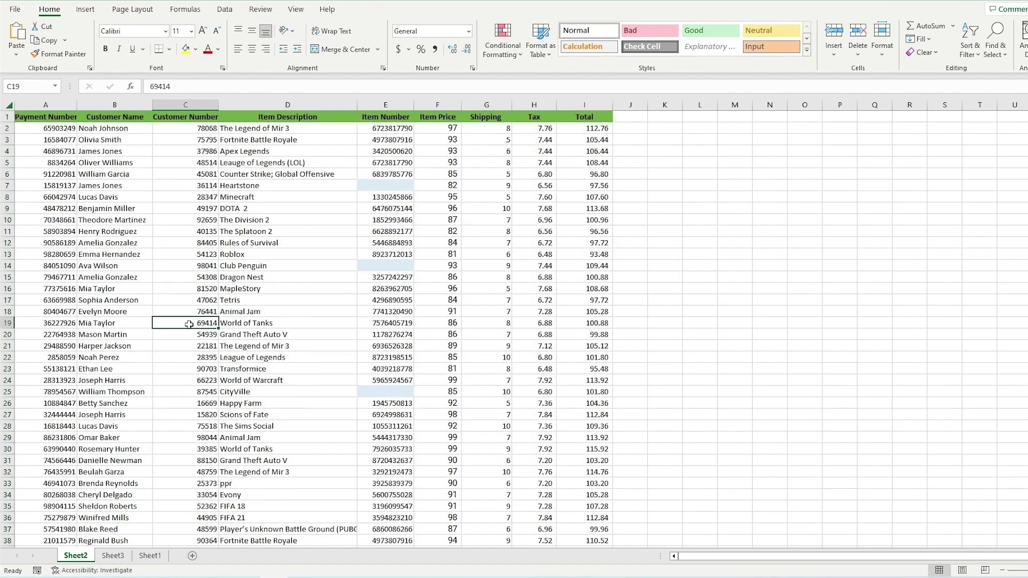
{"action": "left_click", "coordinate": [97, 175]}
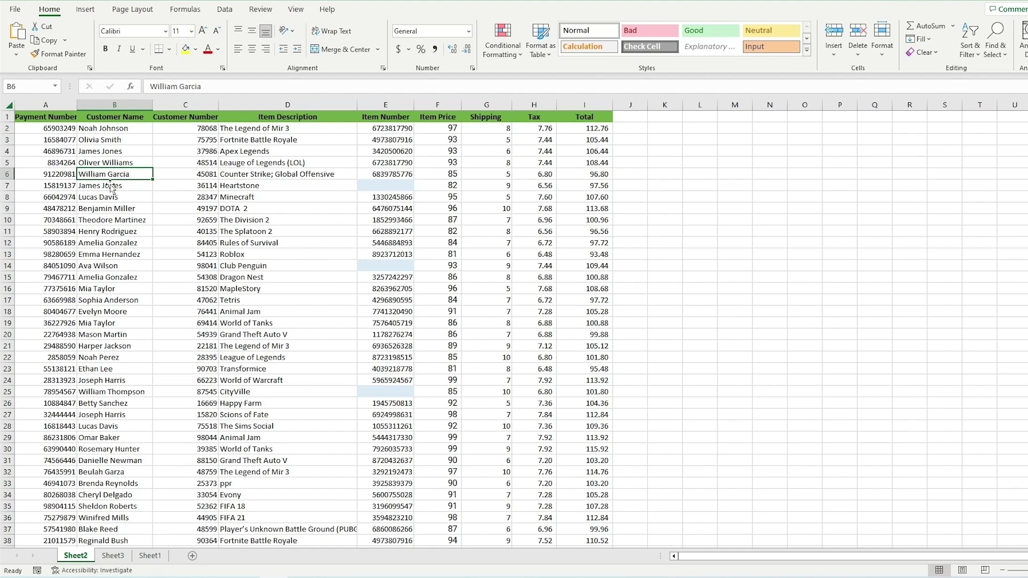
{"action": "key", "text": "shift+space"}
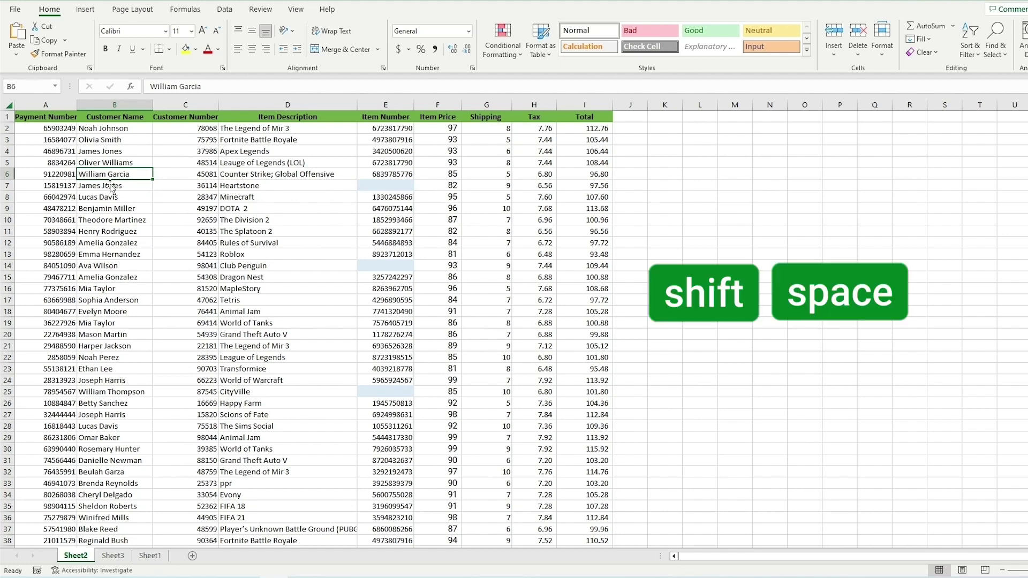
{"action": "left_click", "coordinate": [115, 178]}
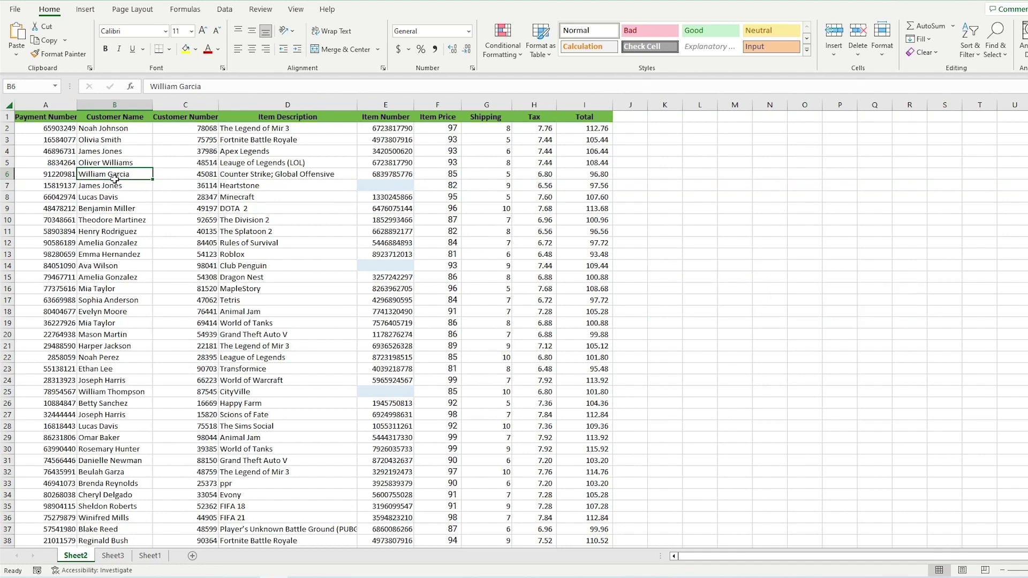
{"action": "key", "text": "ctrl+space"}
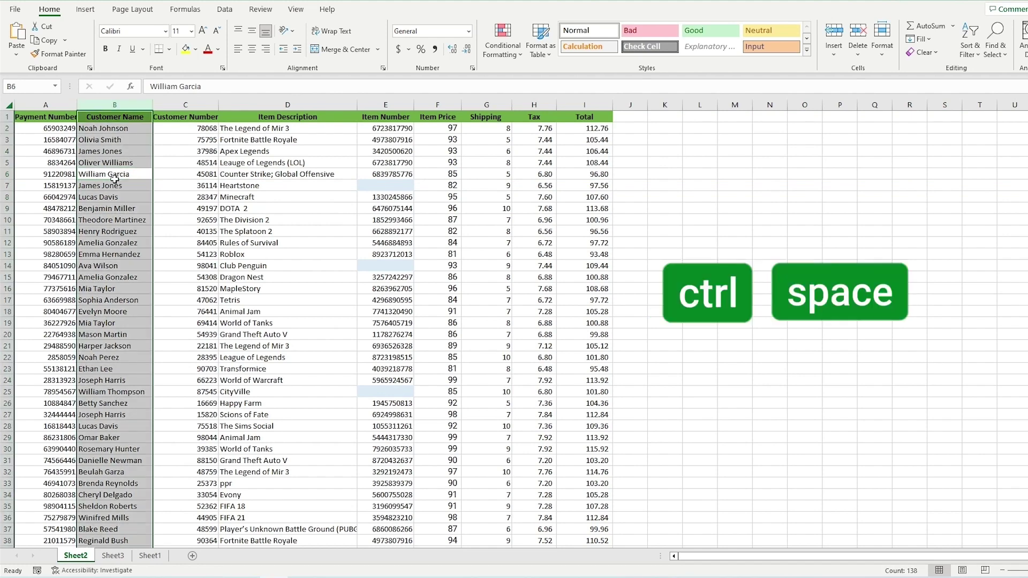
{"action": "left_click", "coordinate": [240, 337]}
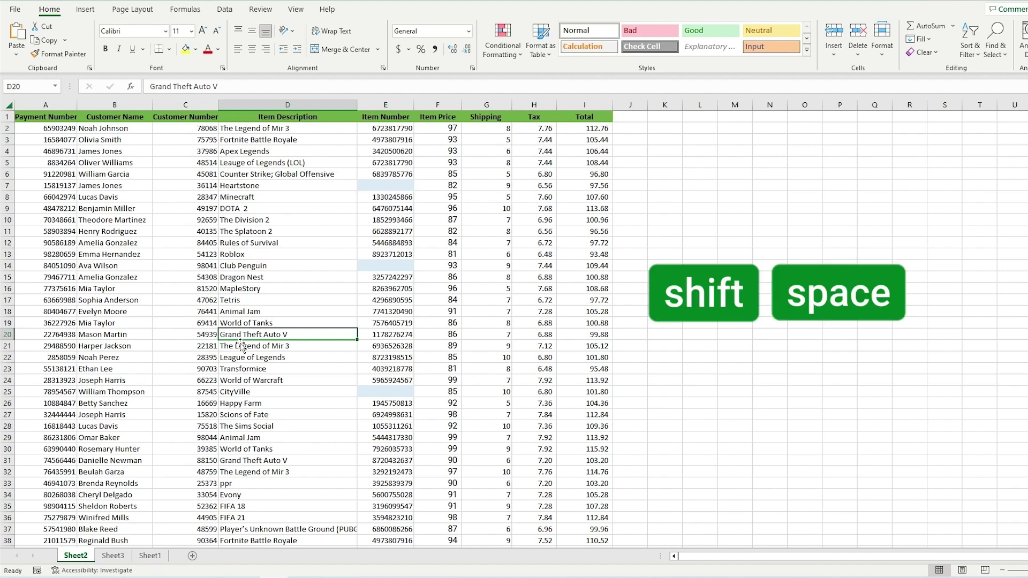
{"action": "key", "text": "shift+space"}
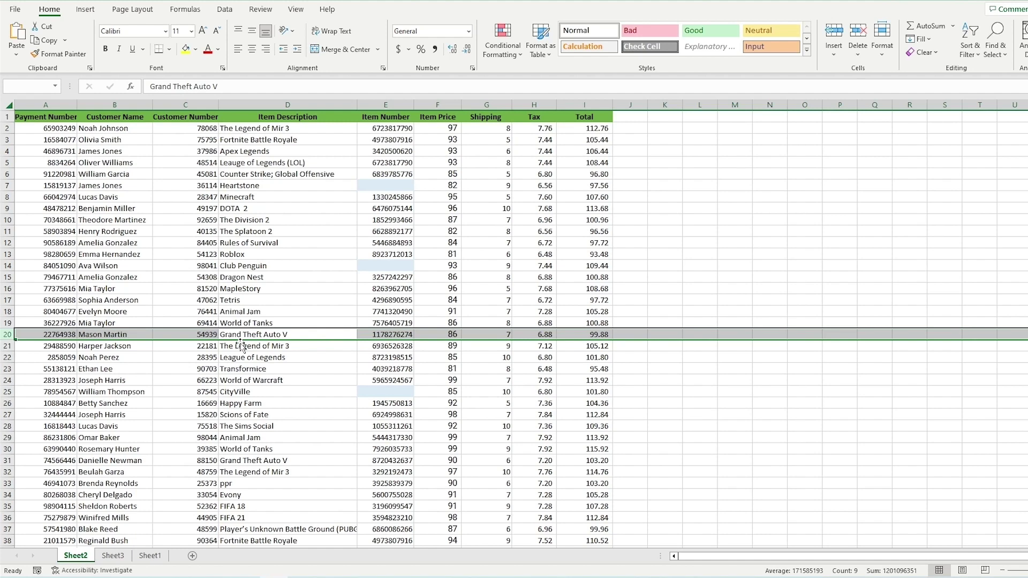
{"action": "key", "text": "ctrl+plus"}
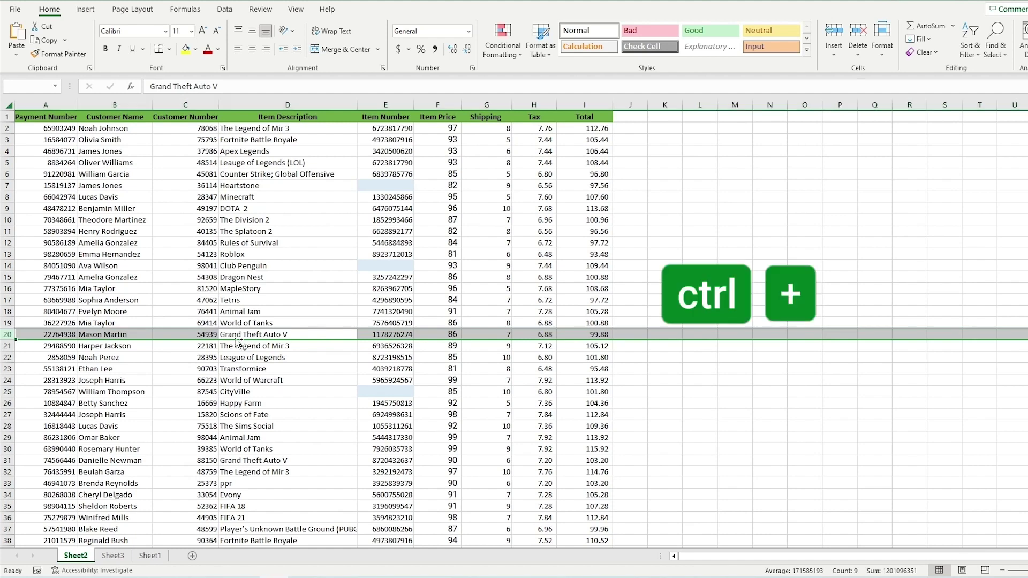
{"action": "key", "text": "ctrl+shift+plus"}
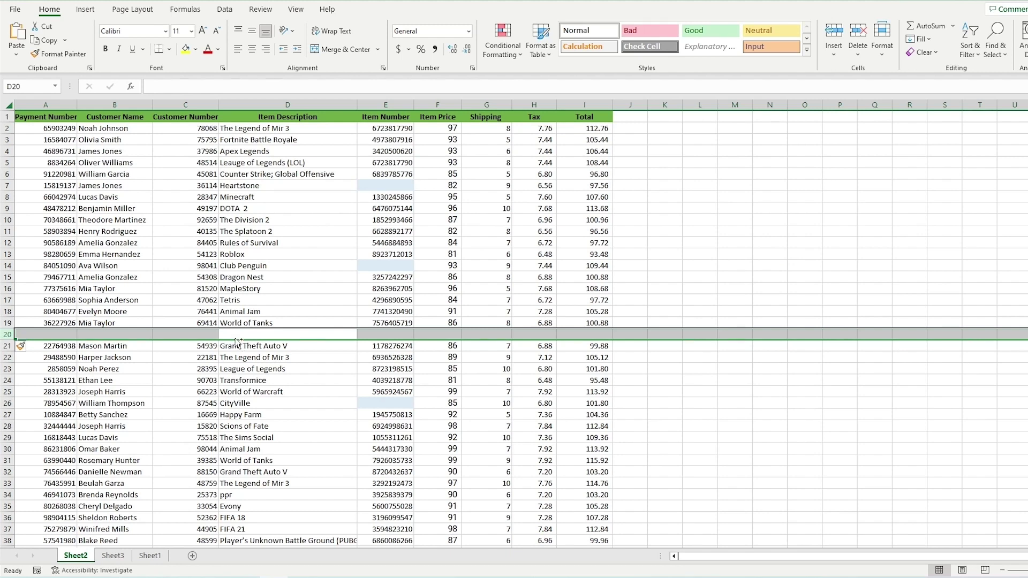
{"action": "key", "text": "ctrl+minus"}
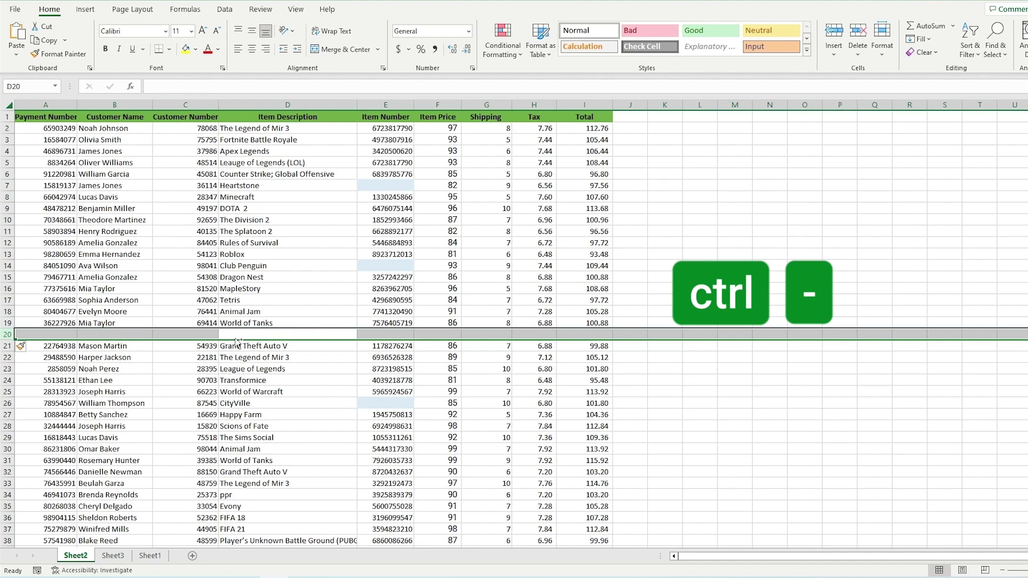
{"action": "key", "text": "ctrl+minus"}
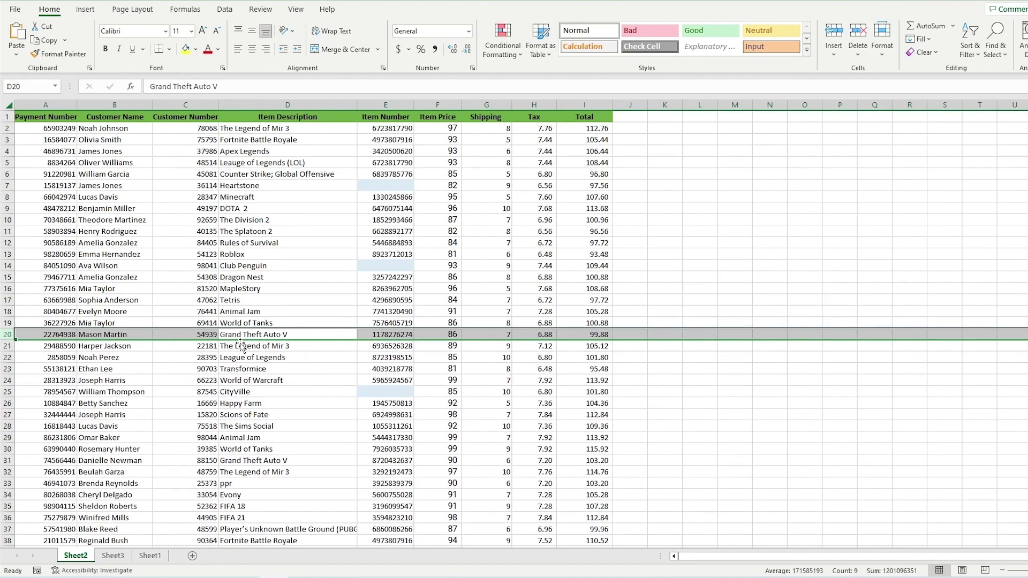
{"action": "left_click", "coordinate": [401, 370]}
{"action": "key", "text": "ctrl+space"}
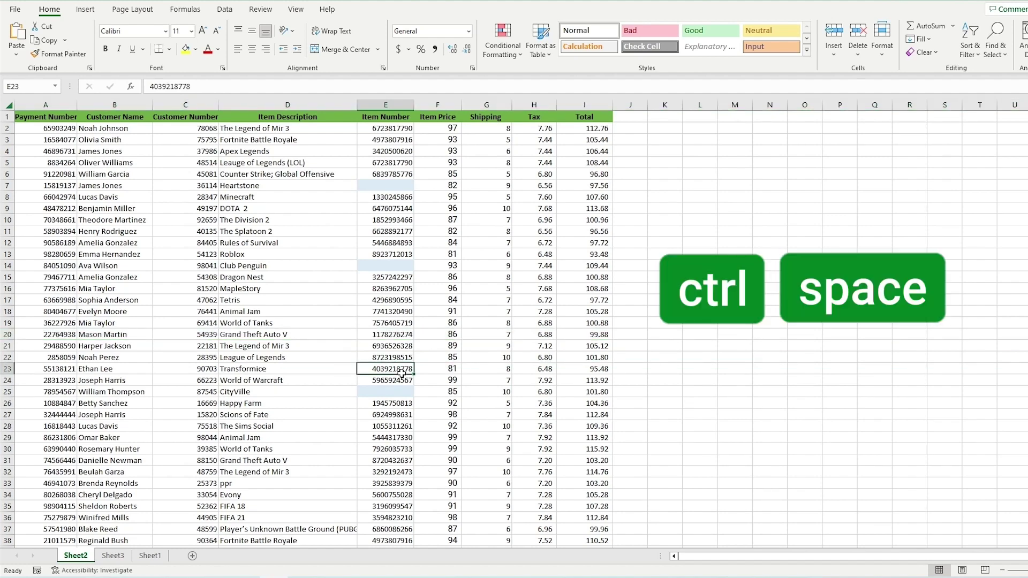
{"action": "left_click", "coordinate": [395, 359]}
{"action": "key", "text": "ctrl+space"}
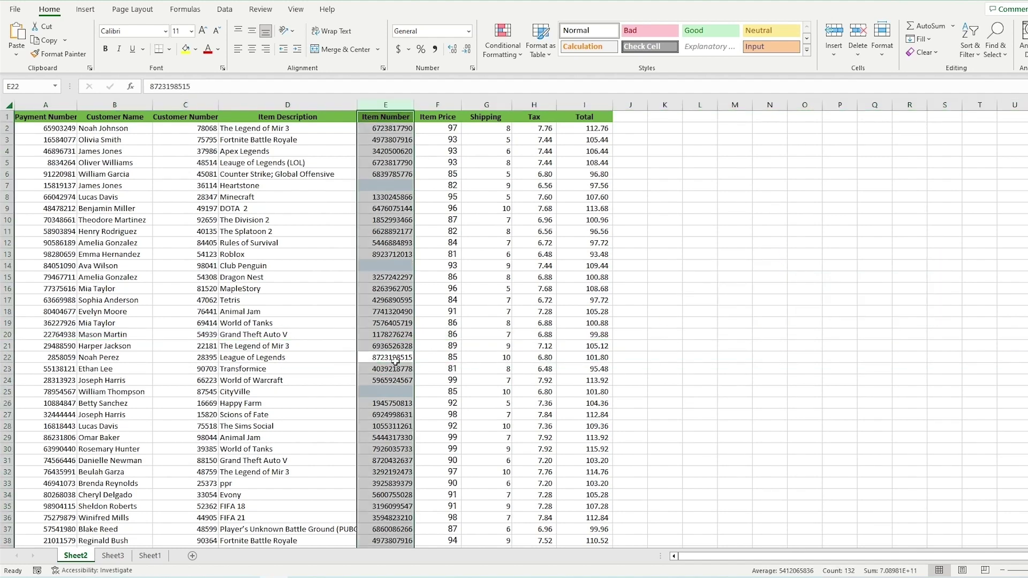
{"action": "key", "text": "ctrl+plus"}
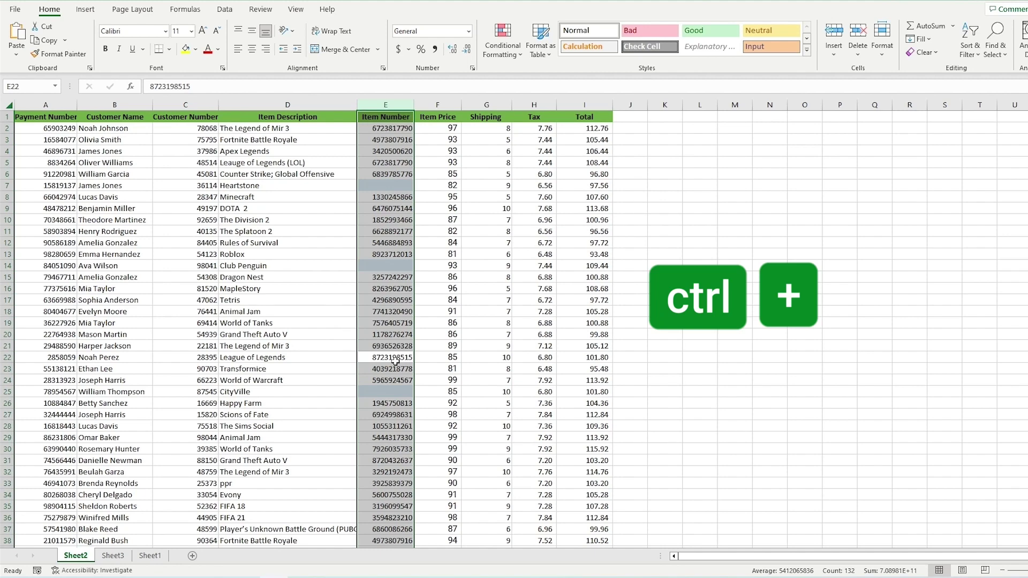
{"action": "key", "text": "ctrl+shift+plus"}
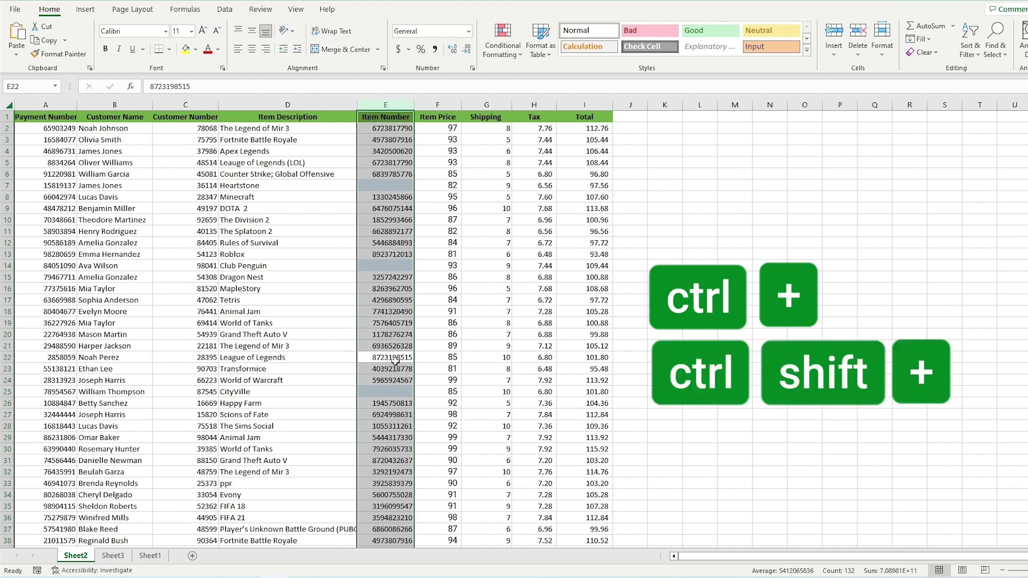
{"action": "key", "text": "ctrl+shift+plus"}
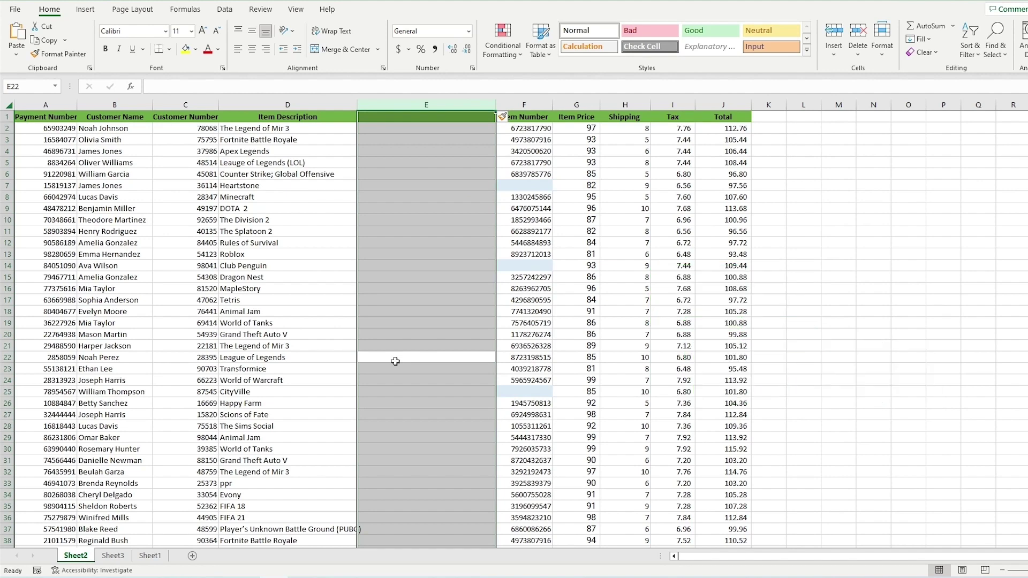
{"action": "key", "text": "ctrl+minus"}
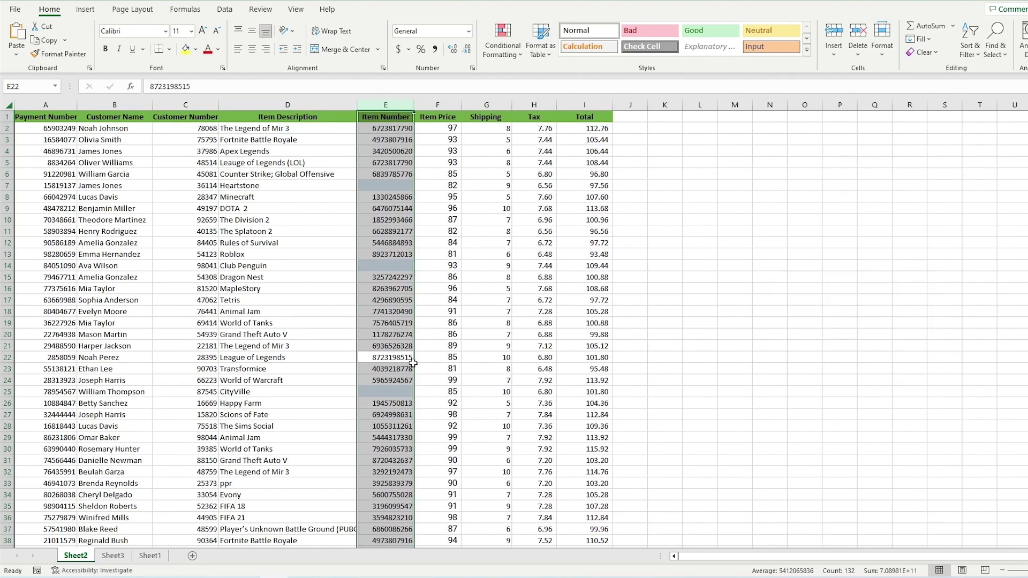
{"action": "left_click", "coordinate": [734, 438]}
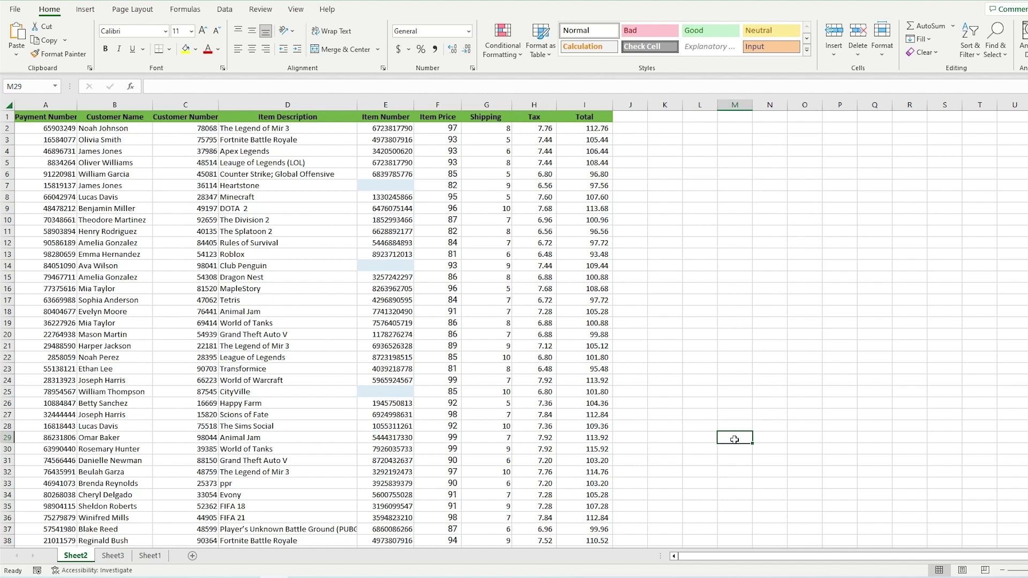
Turn on table filters and filter Item Description to show only Club Penguin
{"action": "key", "text": "ctrl+a"}
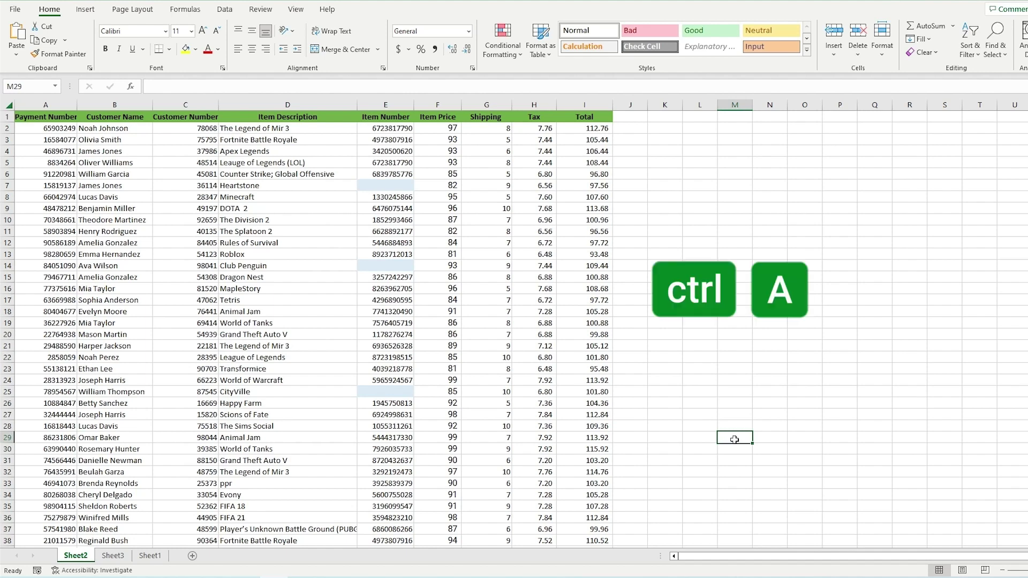
{"action": "left_click", "coordinate": [256, 312]}
{"action": "key", "text": "ctrl+a"}
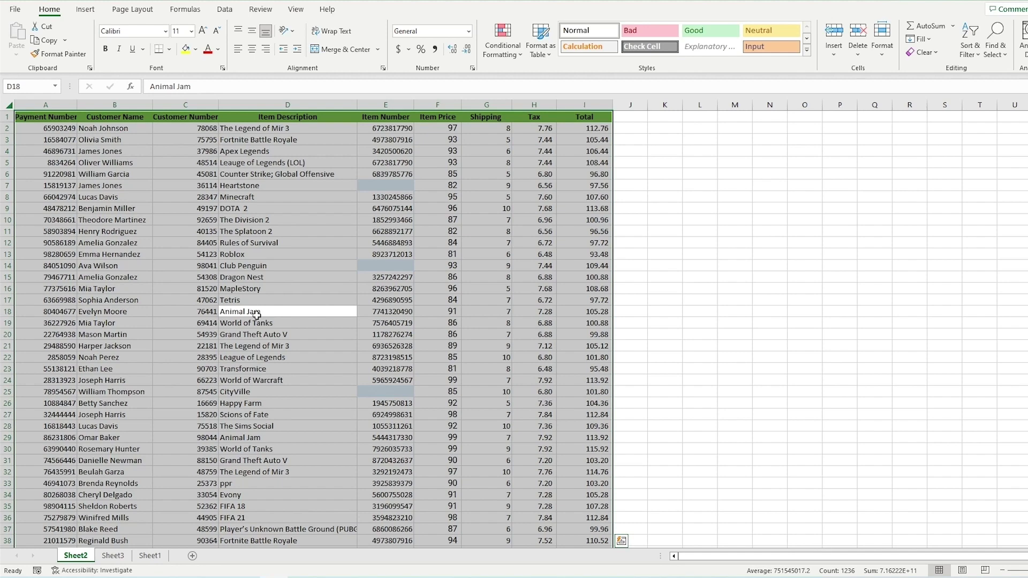
{"action": "key", "text": "ctrl+shift+l"}
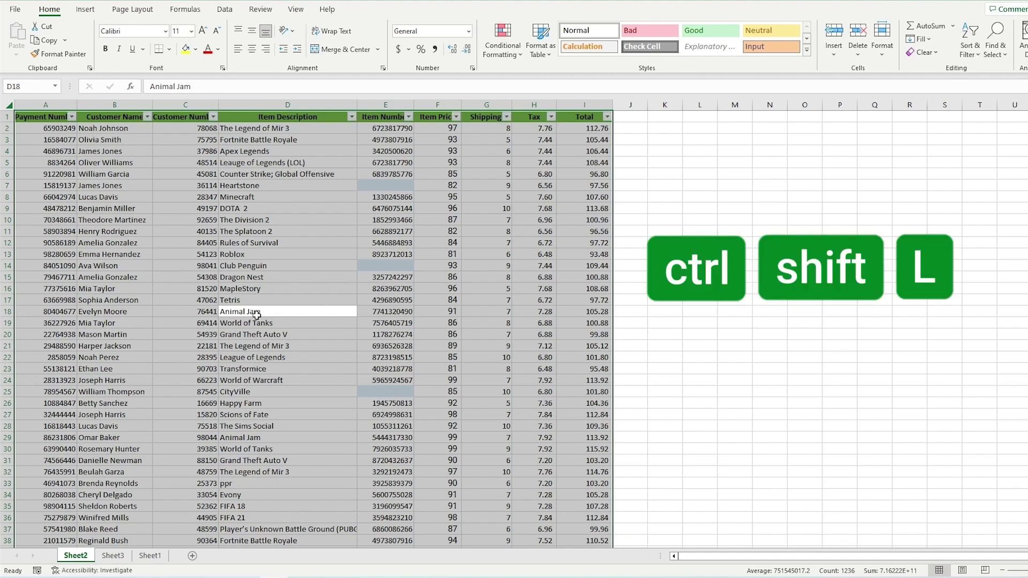
{"action": "left_click", "coordinate": [351, 117]}
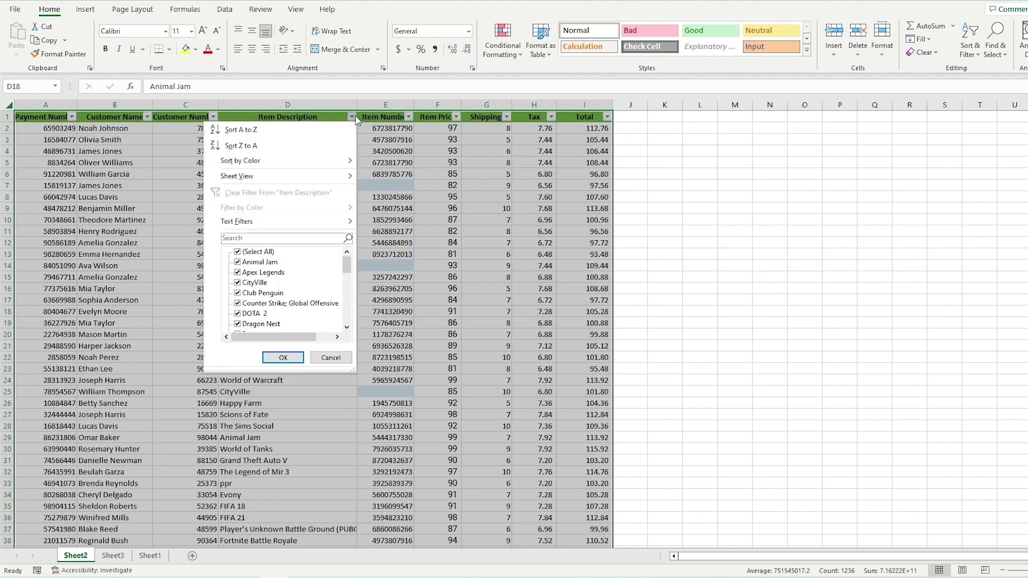
{"action": "left_click", "coordinate": [237, 252]}
{"action": "left_click", "coordinate": [237, 293]}
{"action": "left_click", "coordinate": [280, 358]}
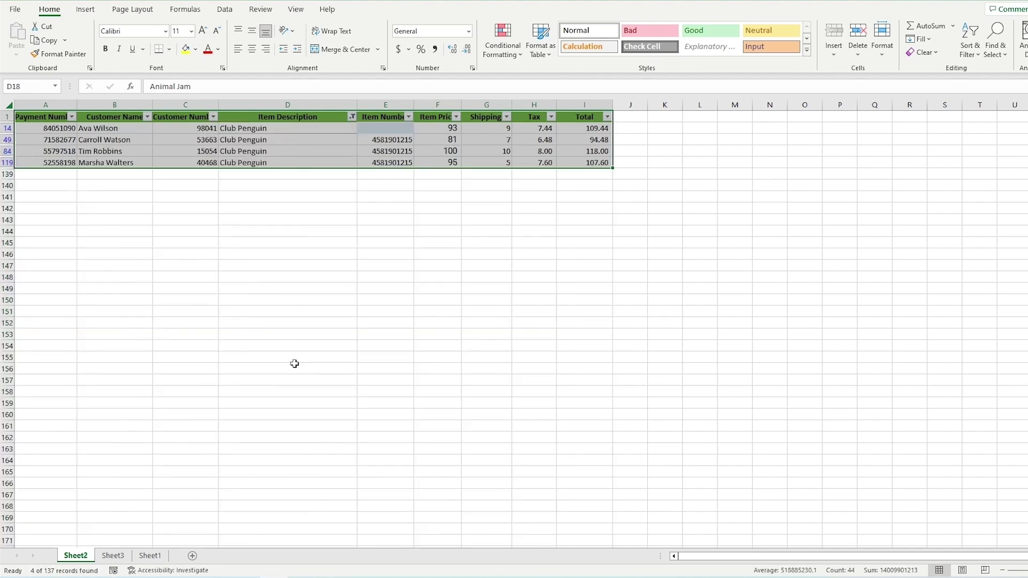
Copy the four Club Penguin rows with headers and paste them into a new Sheet5
{"action": "key", "text": "ctrl+c"}
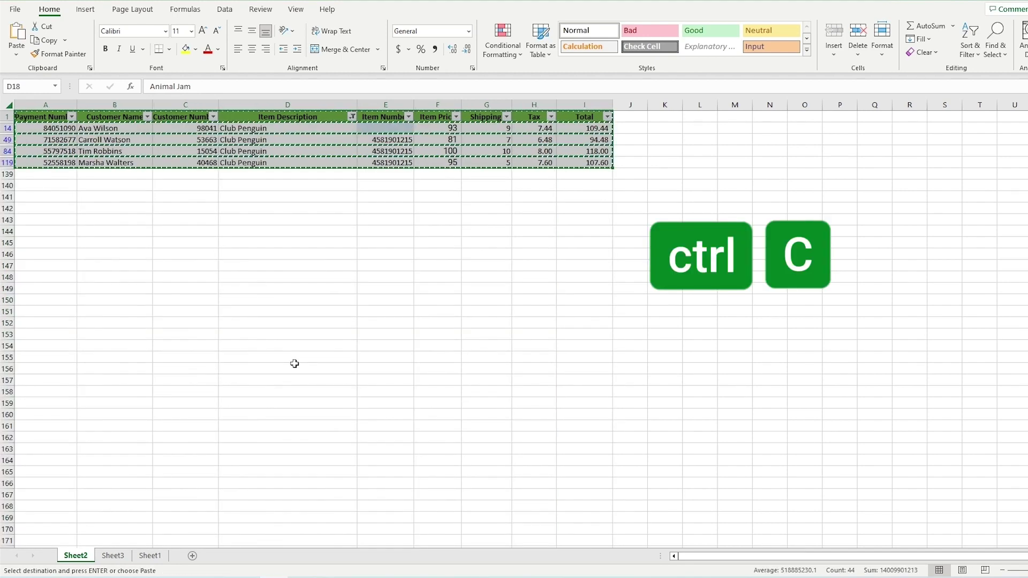
{"action": "key", "text": "shift+F11"}
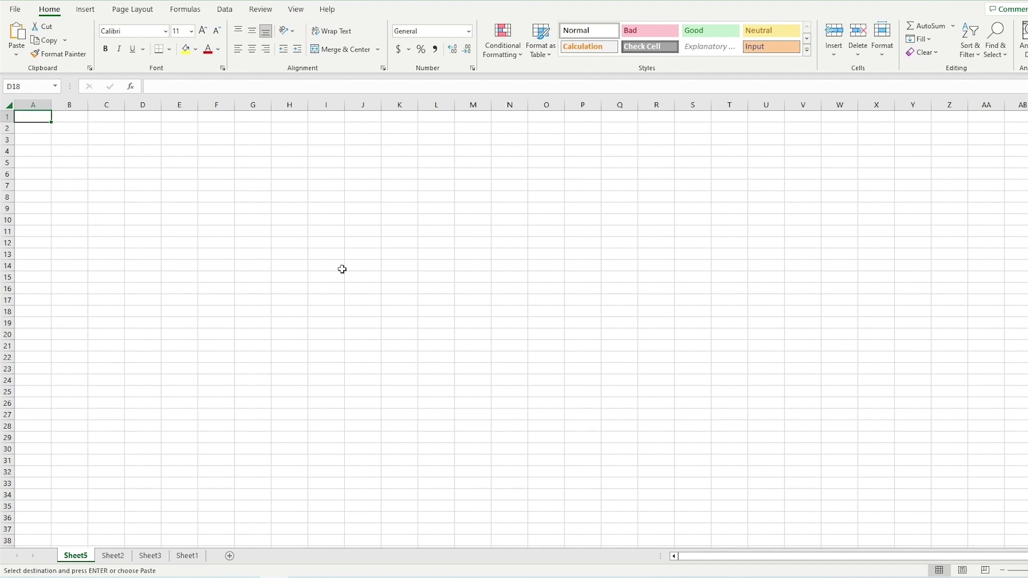
{"action": "key", "text": "ctrl+v"}
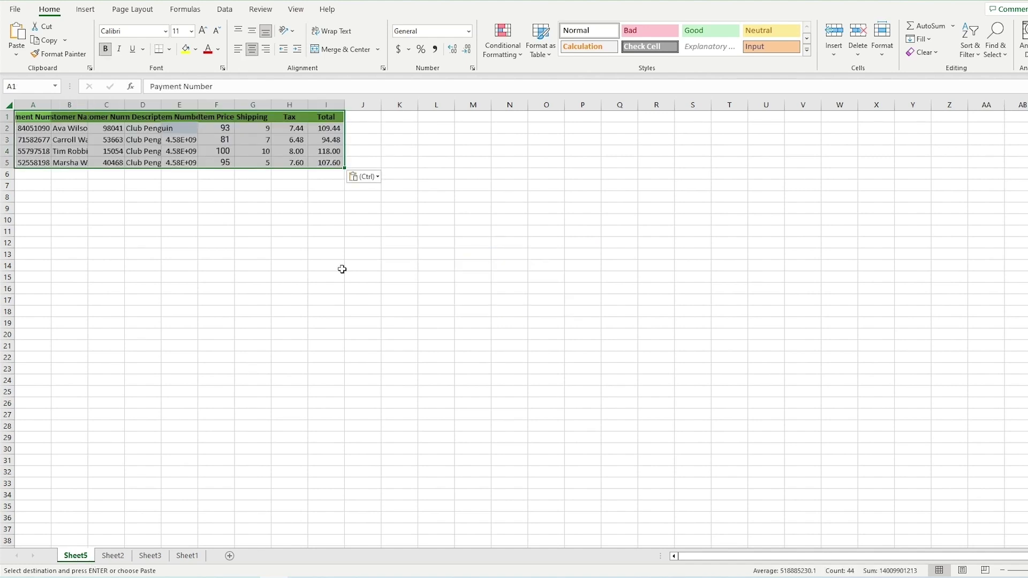